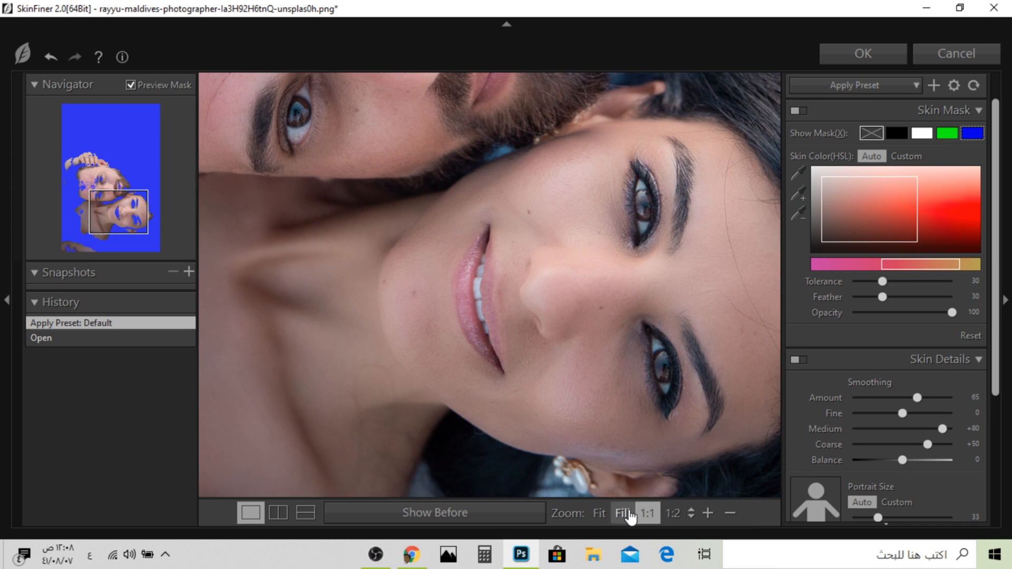
Set the skin mask tolerance to 100 and its feather to 0.
{"action": "left_click", "coordinate": [601, 514]}
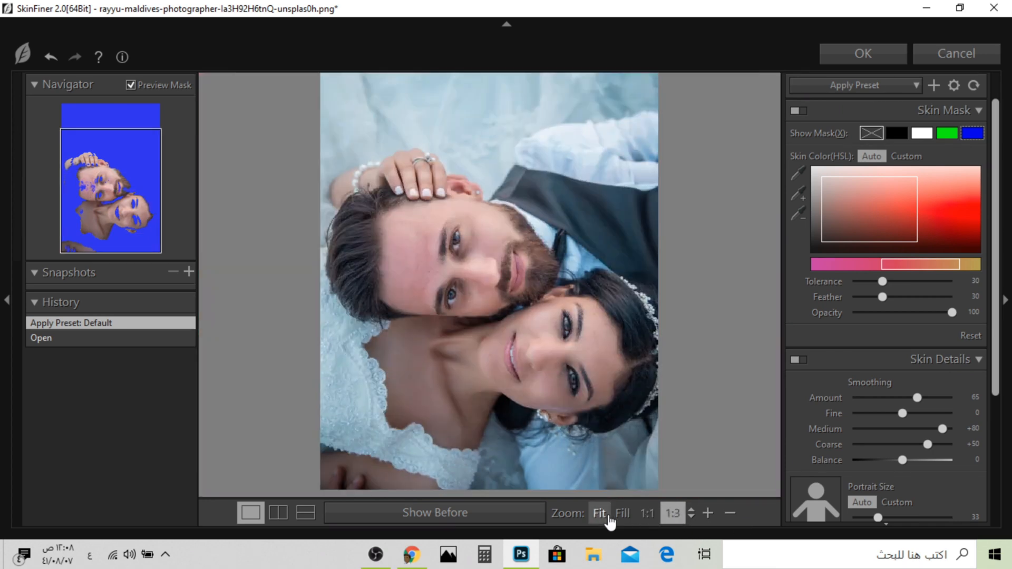
{"action": "left_click_drag", "start_coordinate": [905, 280], "coordinate": [852, 297]}
{"action": "left_click", "coordinate": [951, 297]}
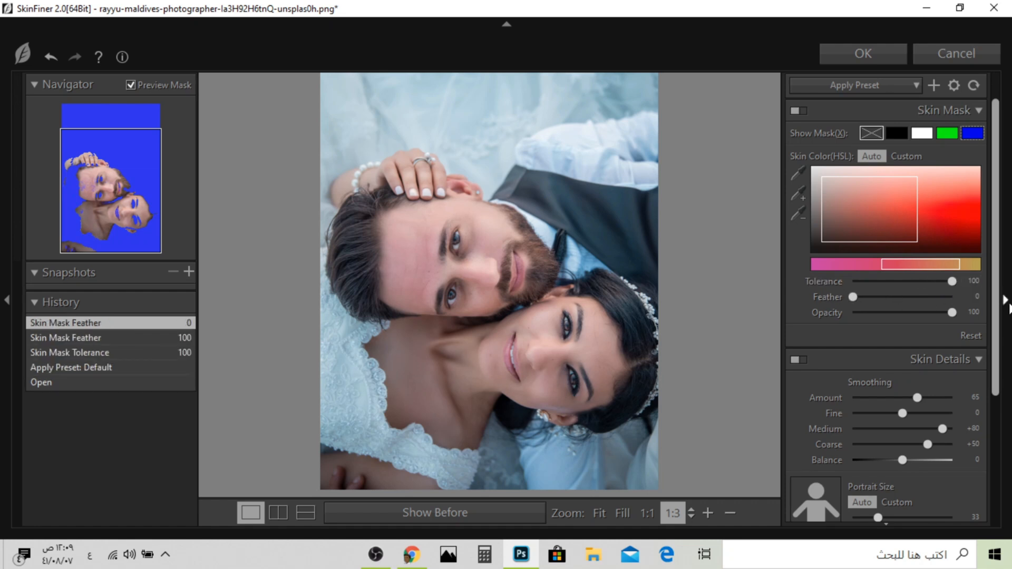
Set the skin smoothing to amount 90, fine -32, medium +100, coarse +21 and balance -15.
{"action": "scroll", "coordinate": [905, 366], "scroll_direction": "down", "scroll_amount": 2}
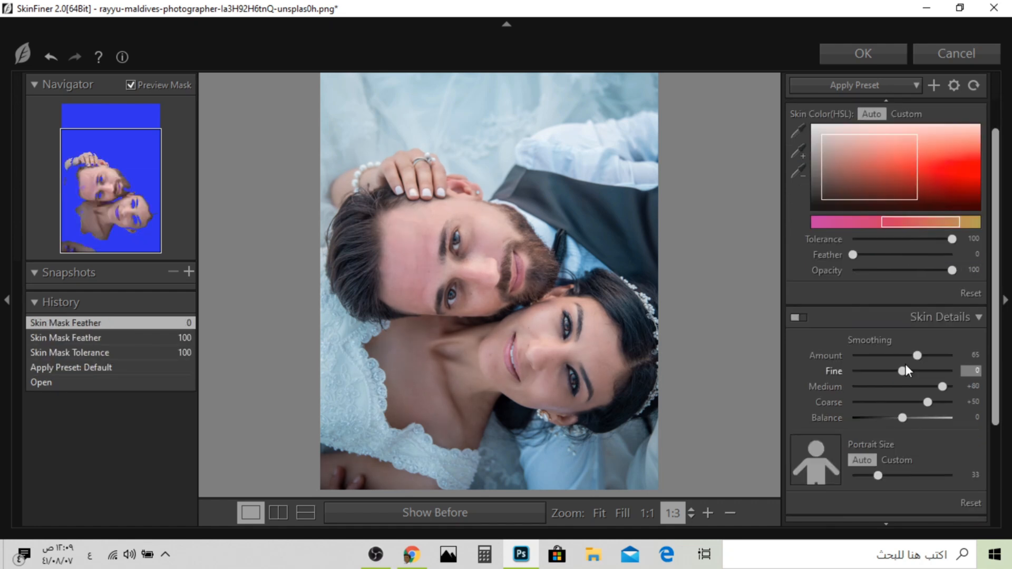
{"action": "scroll", "coordinate": [894, 323], "scroll_direction": "down", "scroll_amount": 1}
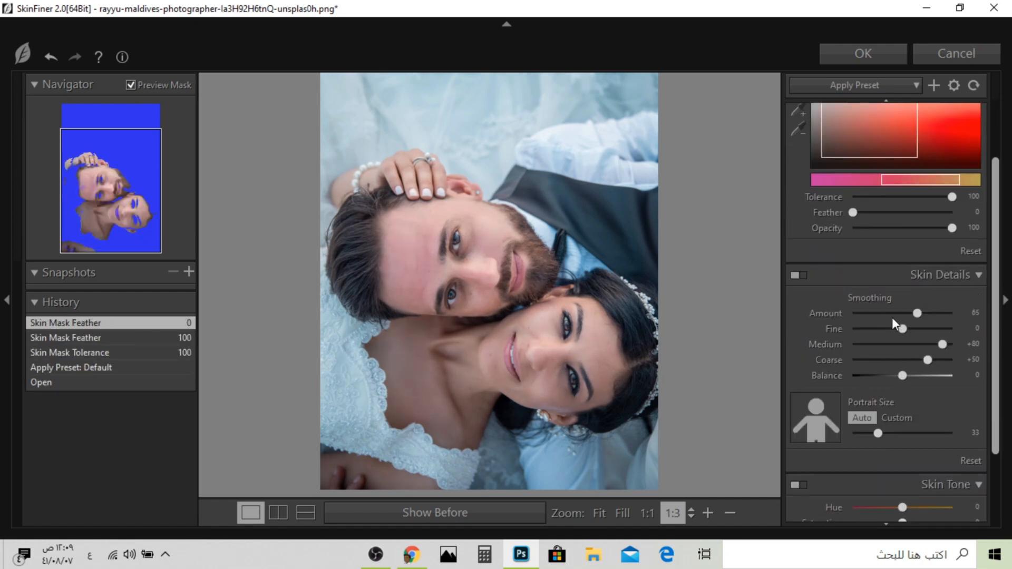
{"action": "left_click", "coordinate": [713, 330]}
{"action": "left_click", "coordinate": [713, 329]}
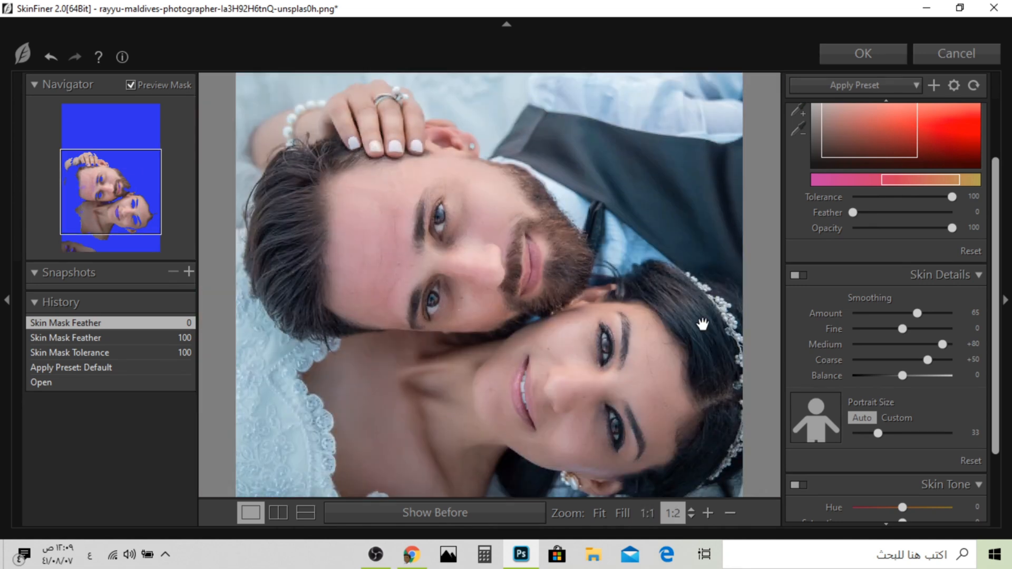
{"action": "scroll", "coordinate": [896, 362], "scroll_direction": "down", "scroll_amount": 2}
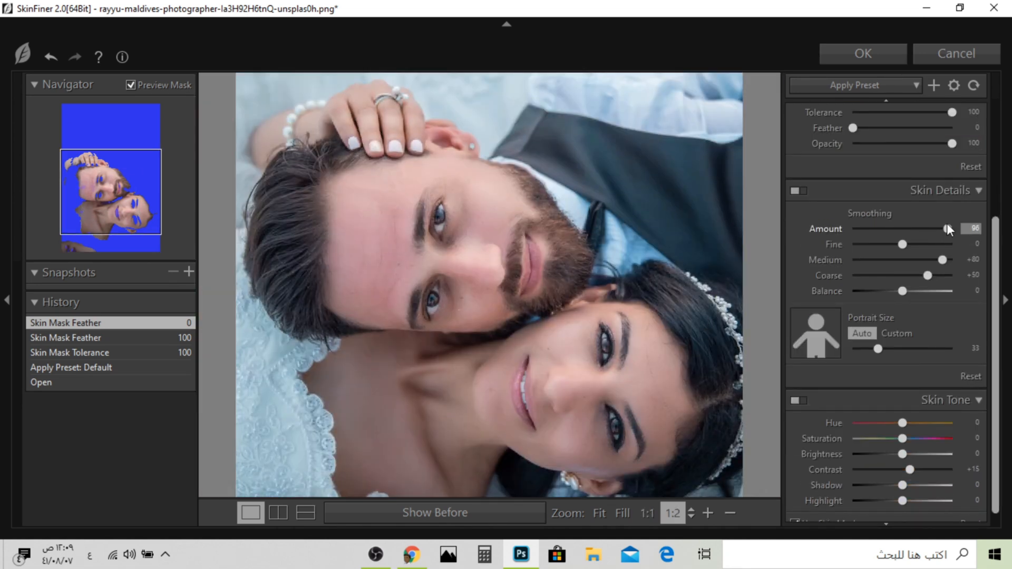
{"action": "left_click_drag", "start_coordinate": [947, 227], "coordinate": [888, 242]}
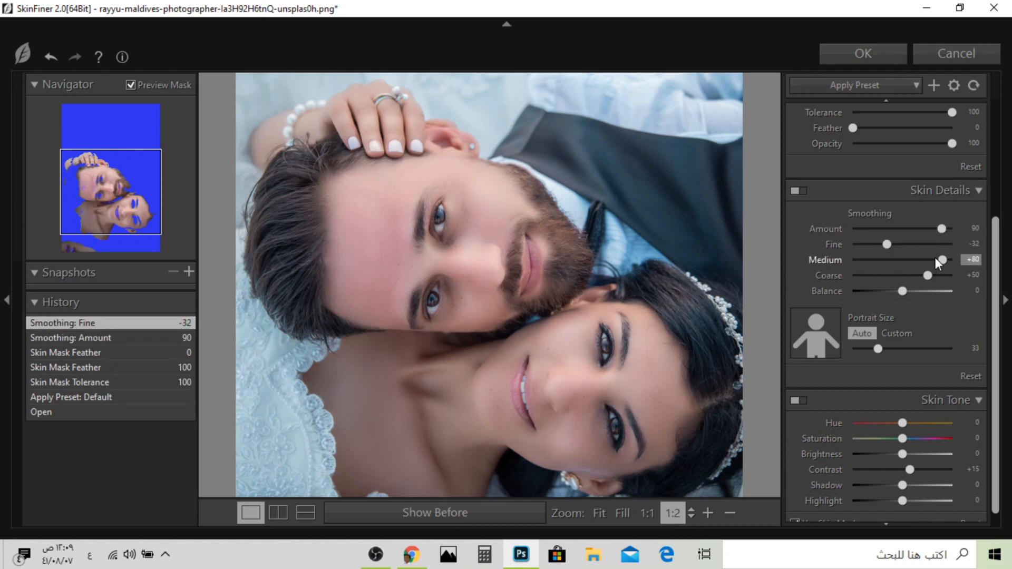
{"action": "left_click_drag", "start_coordinate": [943, 258], "coordinate": [875, 271]}
Try a portrait size of 20 and return the setting to Auto.
{"action": "scroll", "coordinate": [932, 278], "scroll_direction": "down", "scroll_amount": 1}
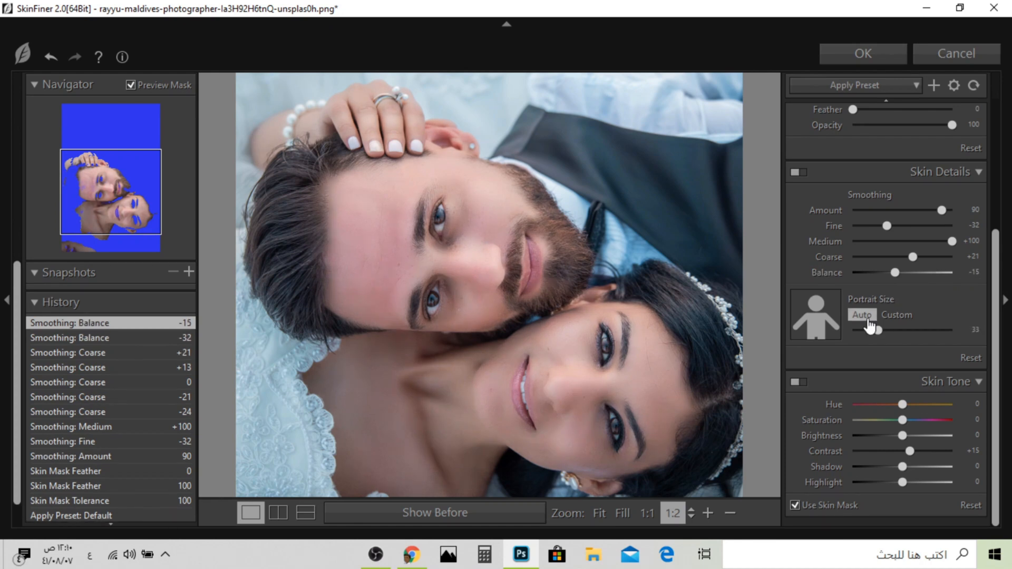
{"action": "mouse_move", "coordinate": [880, 328]}
{"action": "left_mouse_down"}
{"action": "mouse_move", "coordinate": [925, 324]}
{"action": "mouse_move", "coordinate": [866, 330]}
{"action": "left_mouse_up"}
{"action": "left_click", "coordinate": [863, 316]}
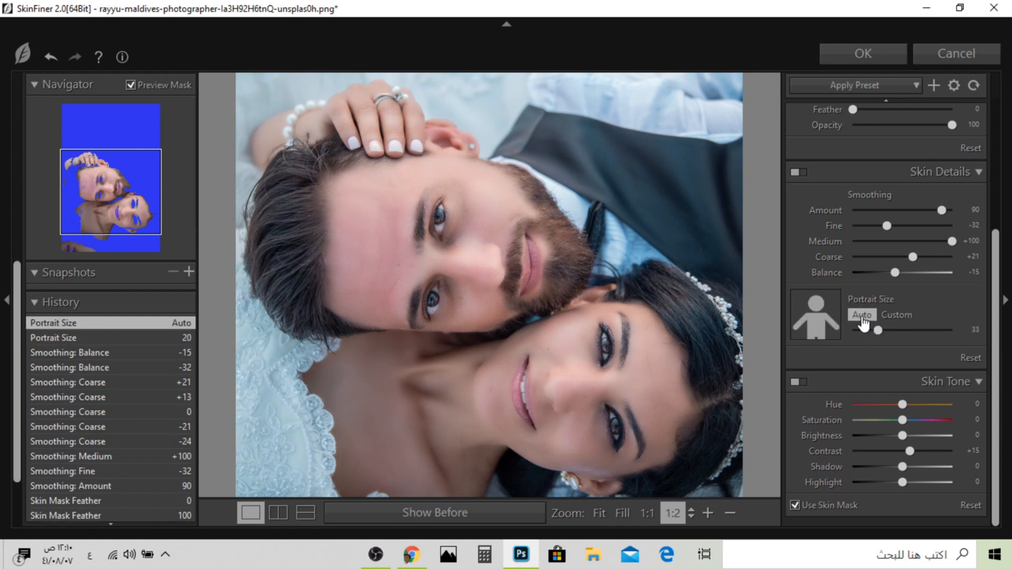
Set the skin tone hue to +19, brightness +3, contrast -12, shadow -42 and highlight -36.
{"action": "left_click_drag", "start_coordinate": [902, 403], "coordinate": [886, 482]}
{"action": "left_click", "coordinate": [894, 450]}
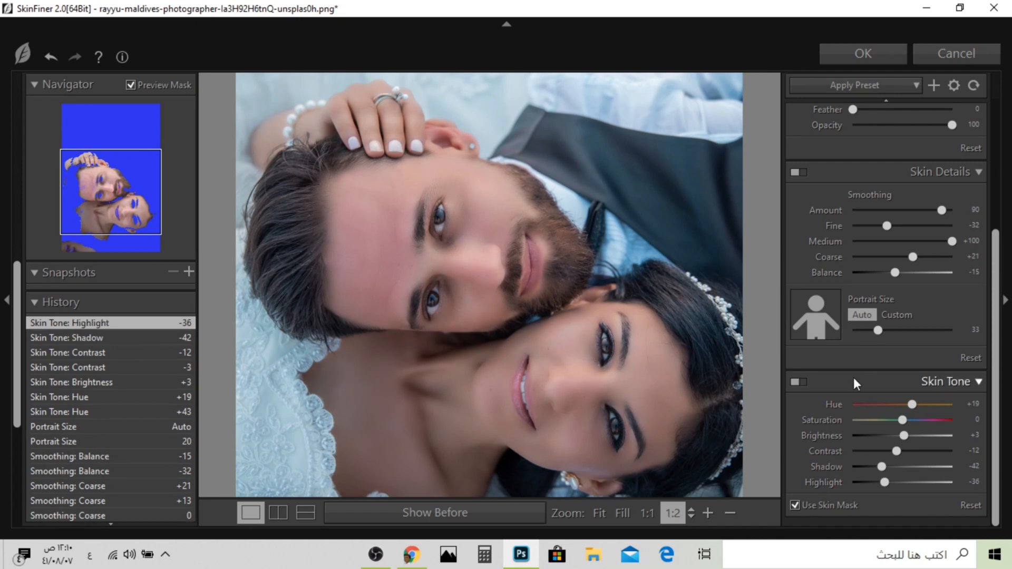
Try a skin mask feather of 97, return it to 0, and set the mask tolerance to 65.
{"action": "scroll", "coordinate": [854, 374], "scroll_direction": "up", "scroll_amount": 3}
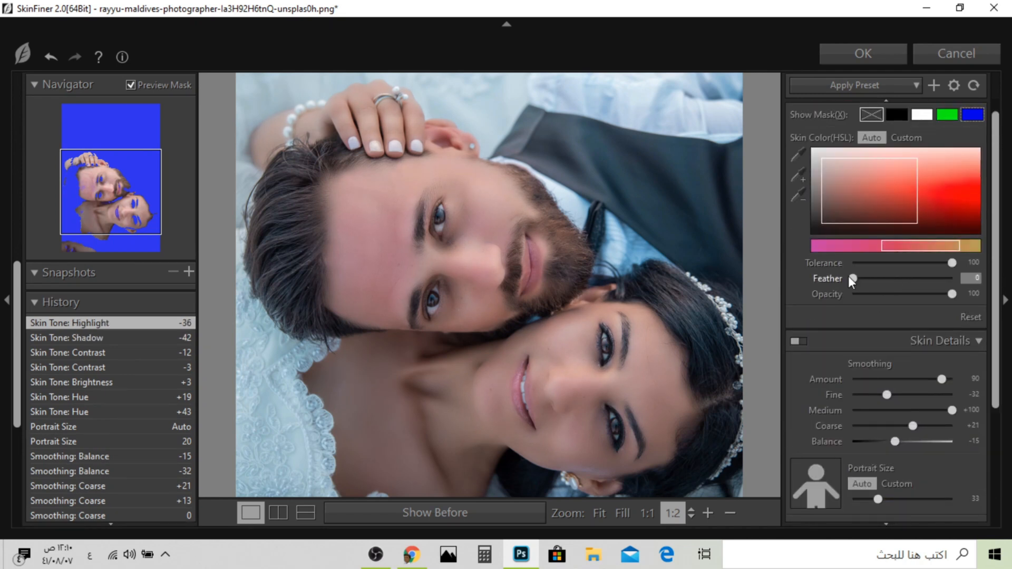
{"action": "left_click_drag", "start_coordinate": [855, 278], "coordinate": [883, 284]}
{"action": "left_click_drag", "start_coordinate": [951, 277], "coordinate": [822, 282]}
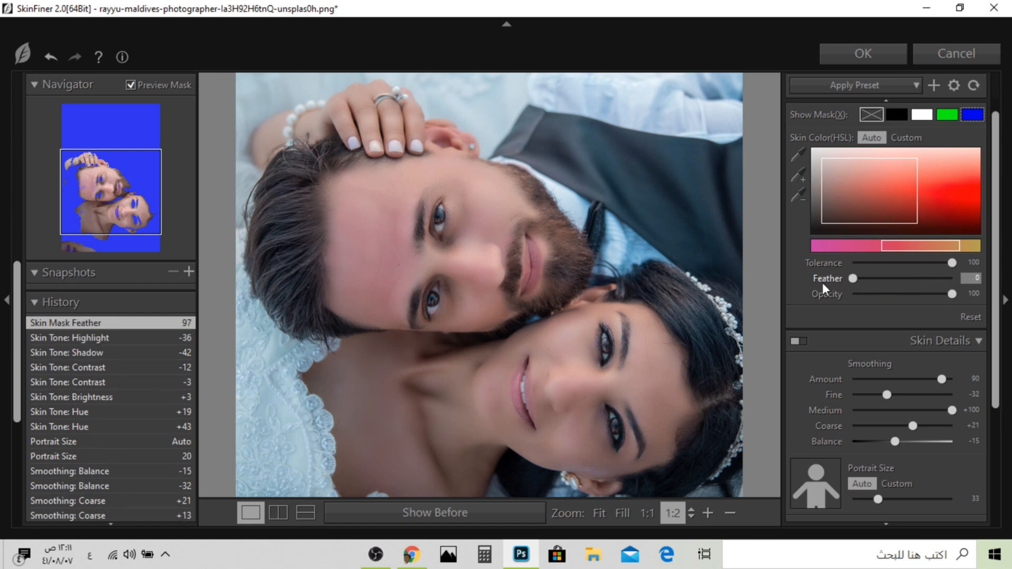
{"action": "left_click", "coordinate": [917, 264]}
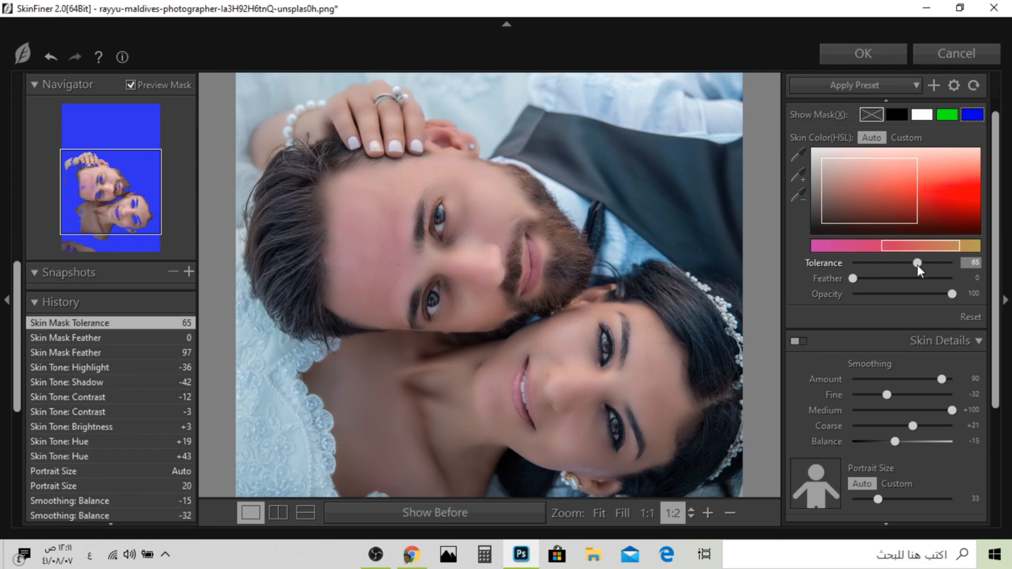
Set the fine skin smoothing to -21.
{"action": "left_click", "coordinate": [895, 391]}
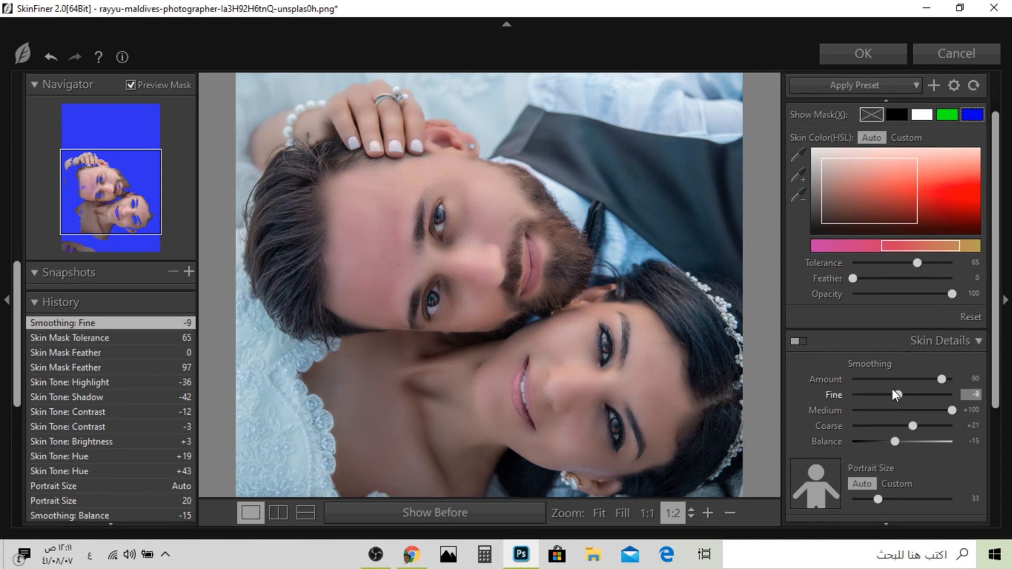
{"action": "left_click_drag", "start_coordinate": [897, 395], "coordinate": [891, 394]}
{"action": "scroll", "coordinate": [854, 374], "scroll_direction": "down", "scroll_amount": 2}
{"action": "scroll", "coordinate": [685, 359], "scroll_direction": "down", "scroll_amount": 1}
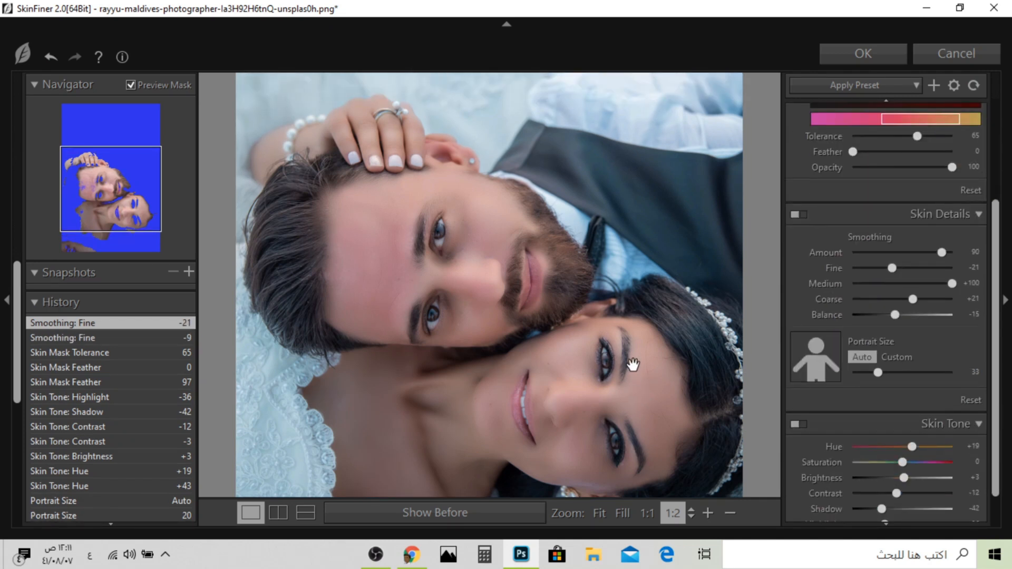
Compare the skin retouch side by side with the original and apply it to Layer 0 copy.
{"action": "scroll", "coordinate": [632, 362], "scroll_direction": "down", "scroll_amount": 2}
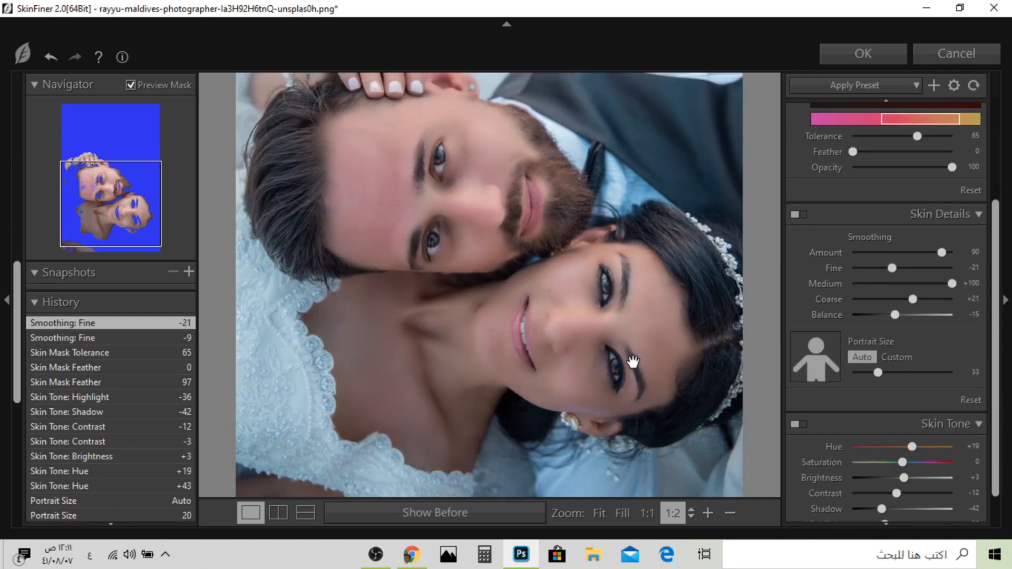
{"action": "scroll", "coordinate": [633, 362], "scroll_direction": "down", "scroll_amount": 2}
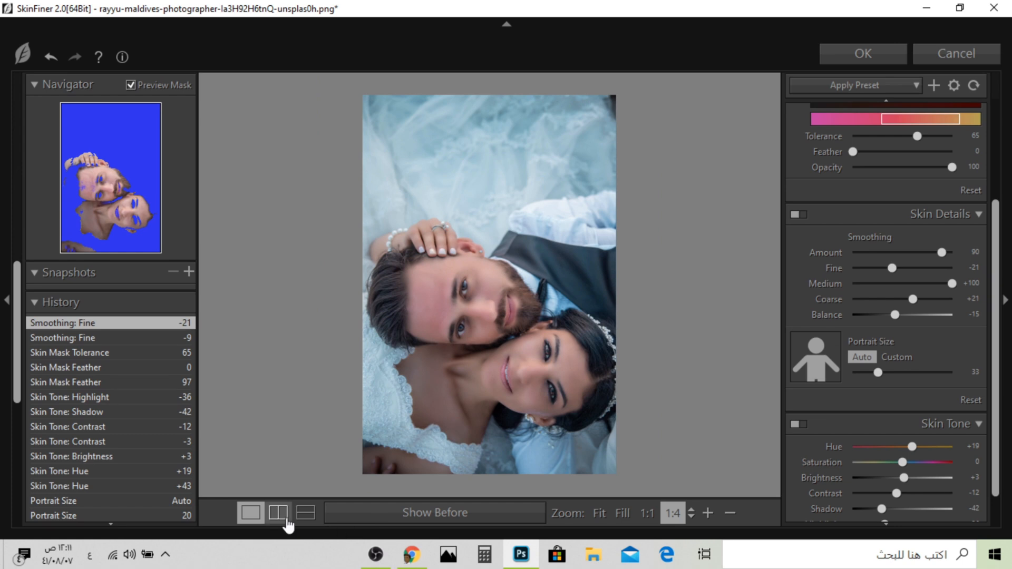
{"action": "left_click", "coordinate": [279, 513]}
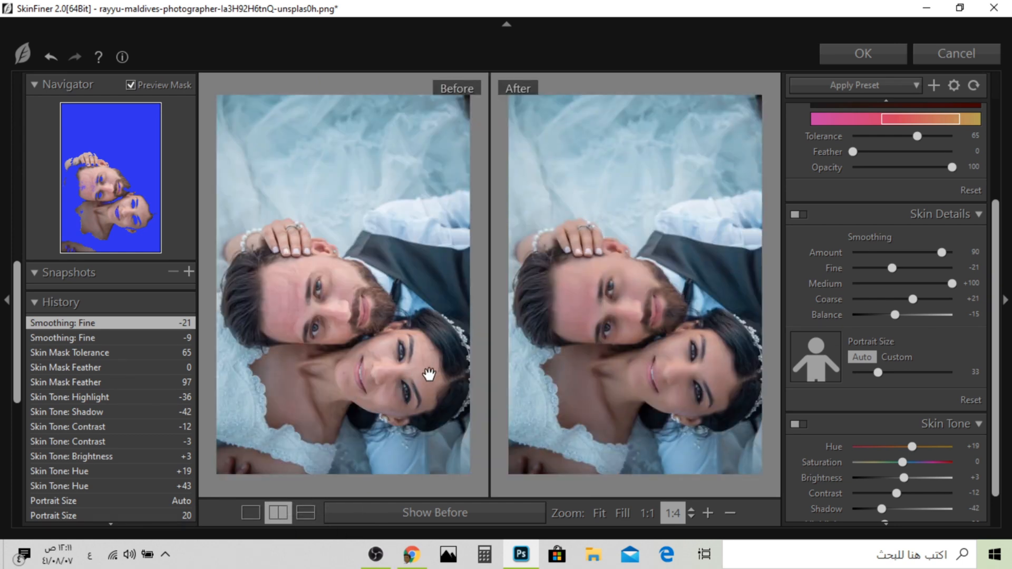
{"action": "left_click", "coordinate": [863, 53]}
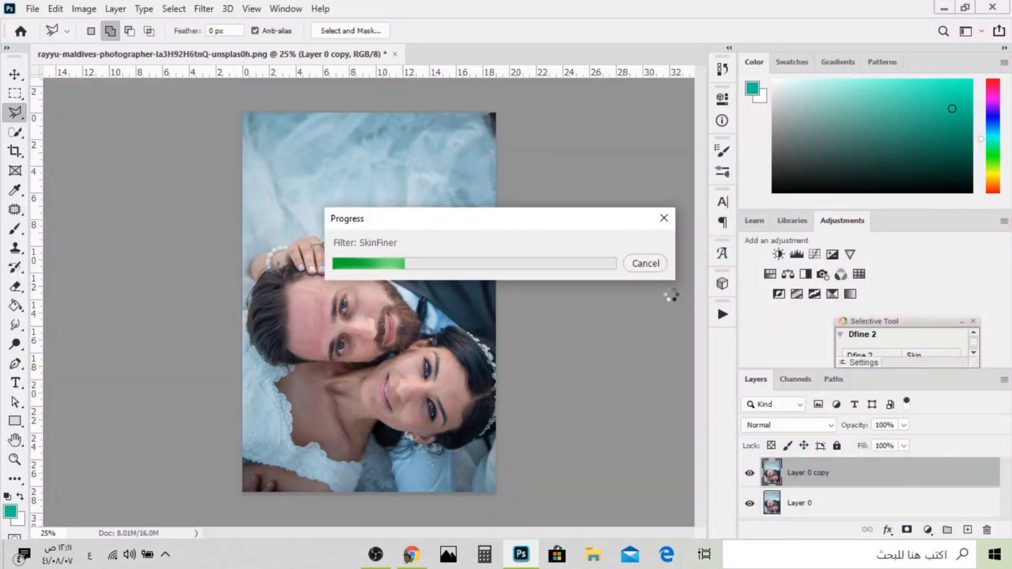
{"action": "left_click", "coordinate": [750, 474]}
{"action": "left_click", "coordinate": [750, 474]}
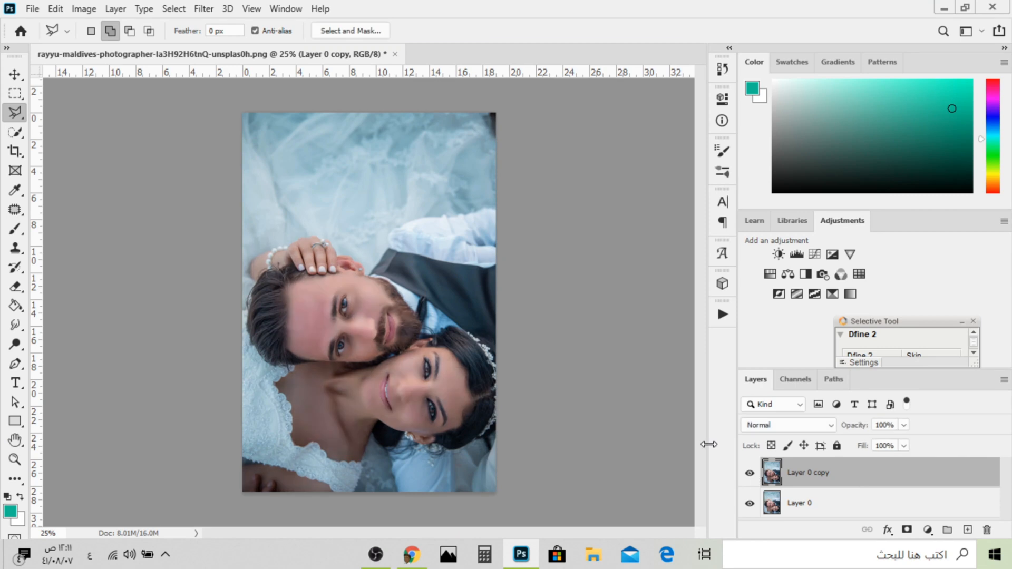
Apply a Camera Raw filter with temperature +6, exposure +0.15, contrast +4 and highlights +8.
{"action": "left_click", "coordinate": [204, 9]}
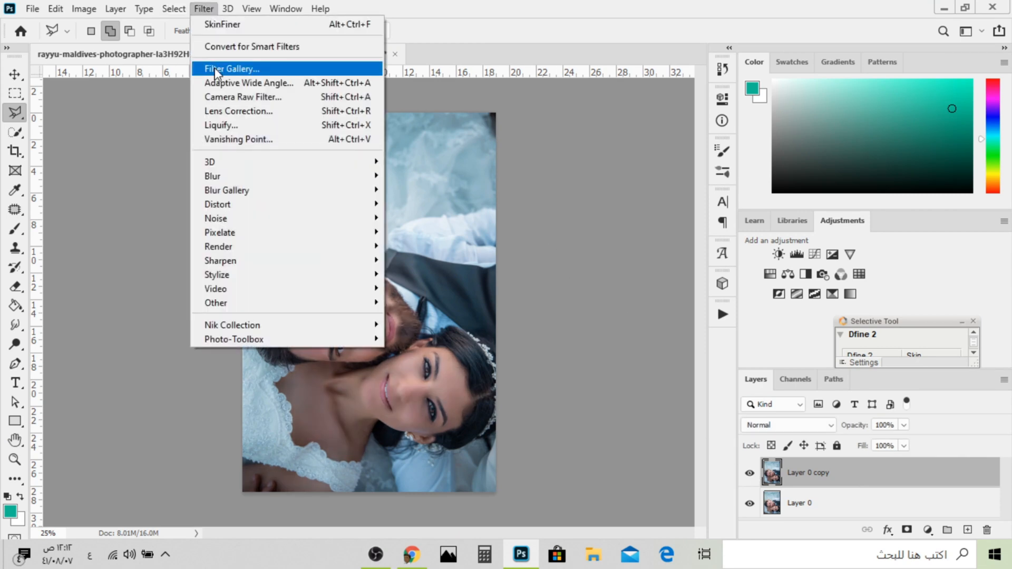
{"action": "left_click", "coordinate": [229, 99]}
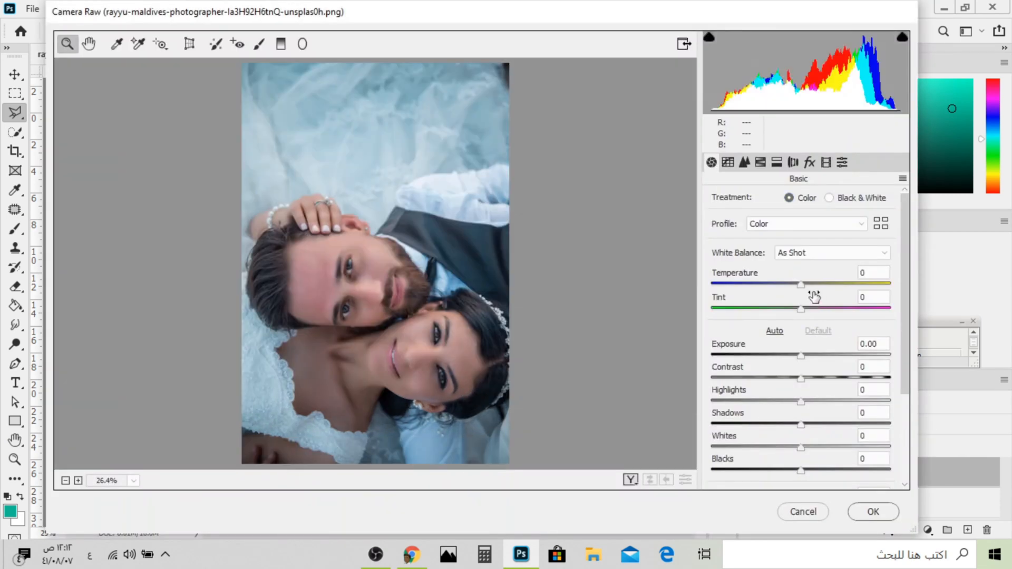
{"action": "left_click_drag", "start_coordinate": [799, 285], "coordinate": [809, 287]}
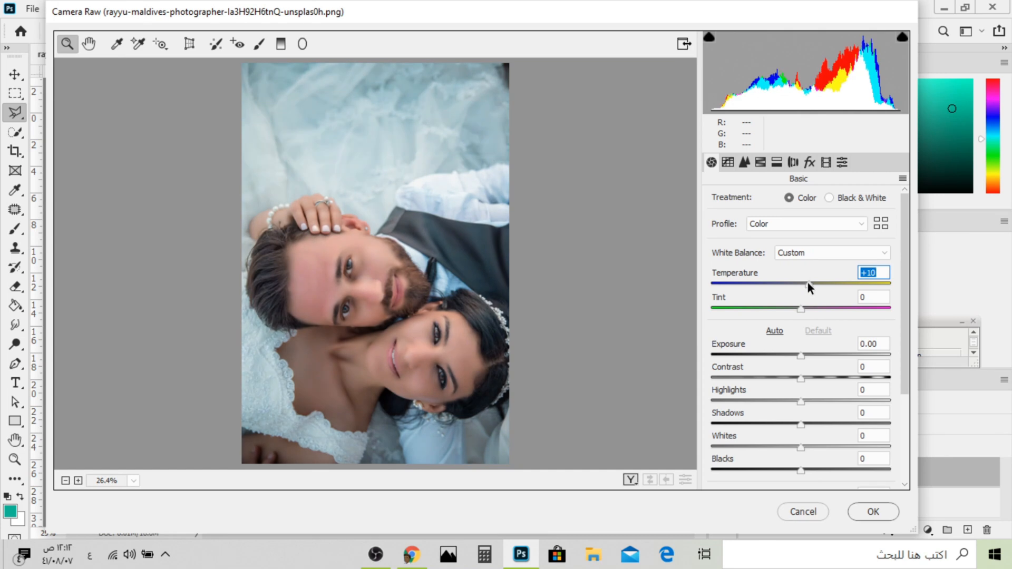
{"action": "left_click", "coordinate": [803, 355]}
{"action": "double_click", "coordinate": [801, 352]}
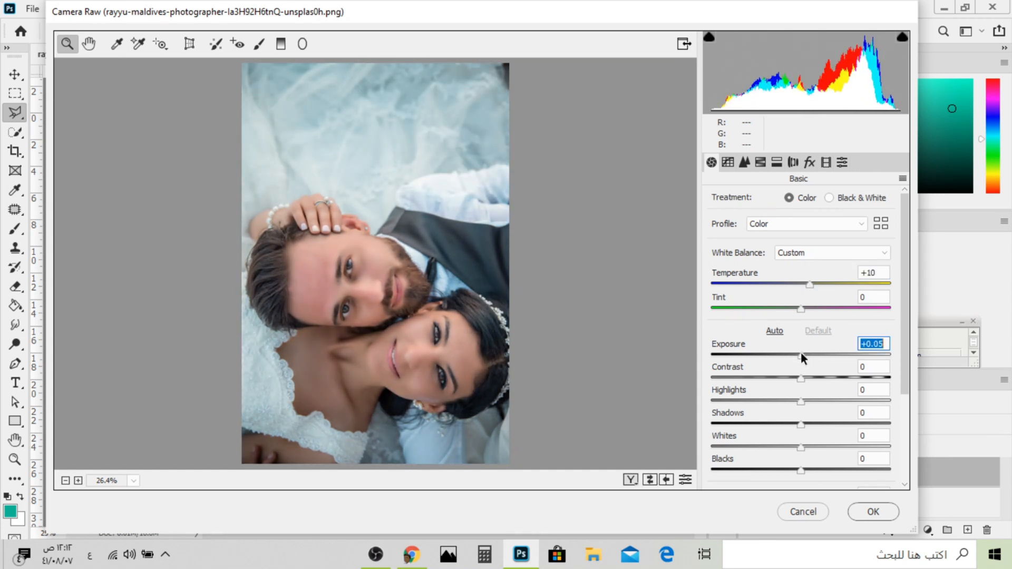
{"action": "left_click_drag", "start_coordinate": [799, 352], "coordinate": [802, 352]}
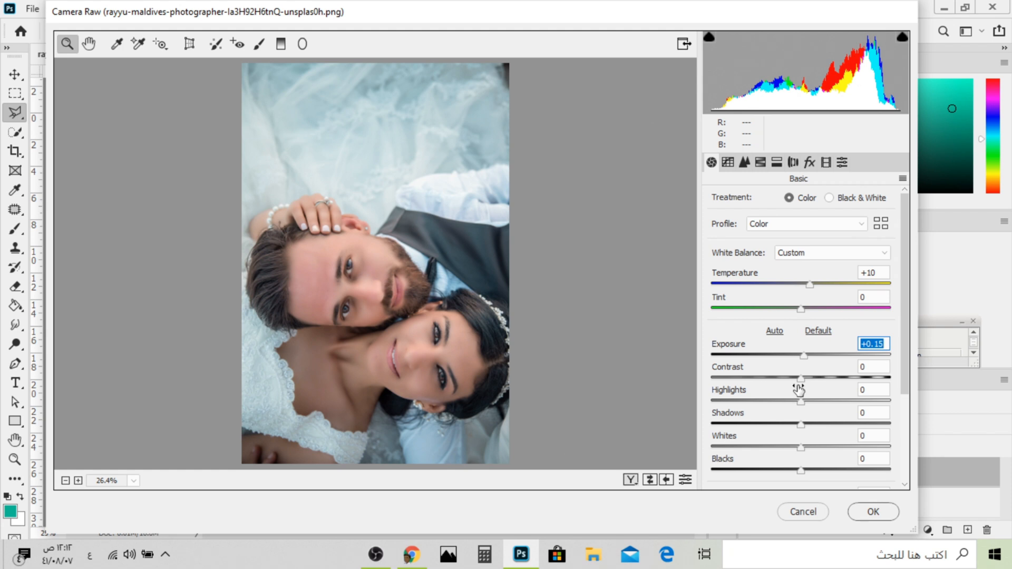
{"action": "left_click_drag", "start_coordinate": [808, 283], "coordinate": [805, 283]}
{"action": "left_click_drag", "start_coordinate": [801, 378], "coordinate": [809, 398]}
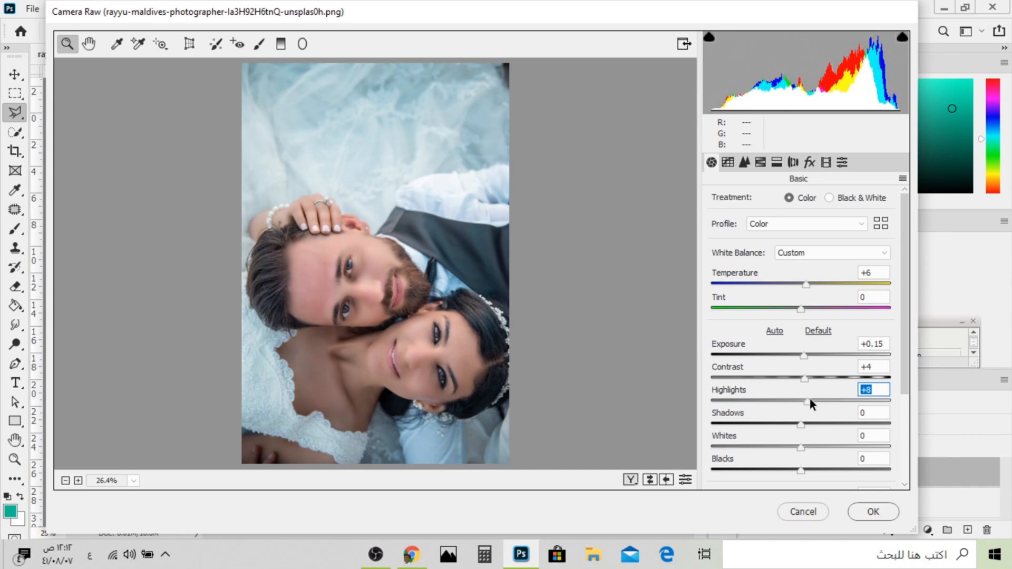
{"action": "left_click", "coordinate": [874, 511]}
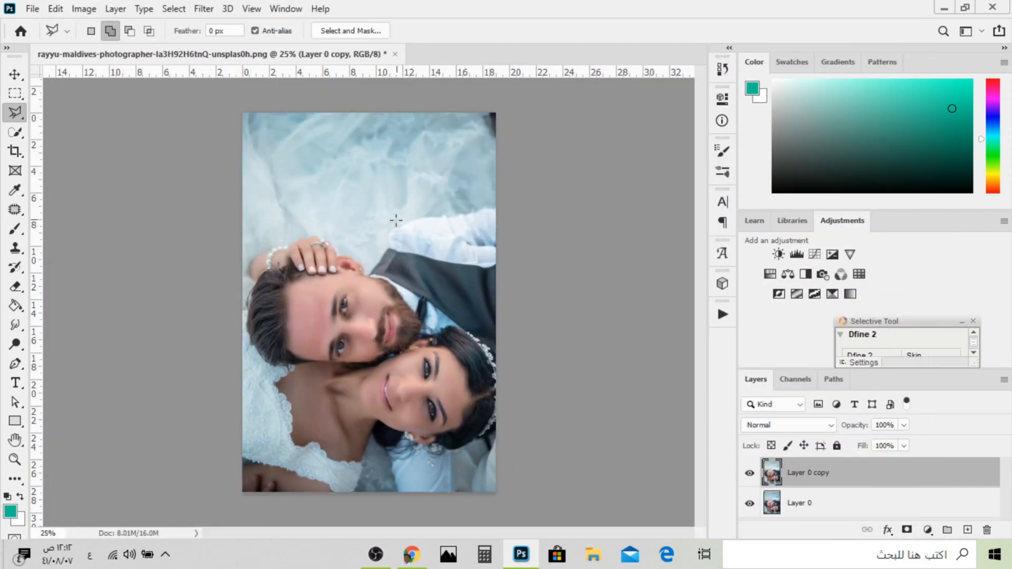
Add a new layer above Layer 0 copy and choose a soft round brush with 16% hardness.
{"action": "left_click", "coordinate": [967, 530]}
{"action": "key", "text": "ctrl+plus"}
{"action": "key", "text": "ctrl+plus"}
{"action": "key", "text": "ctrl+plus"}
{"action": "key", "text": "ctrl+plus"}
{"action": "key", "text": "ctrl+plus"}
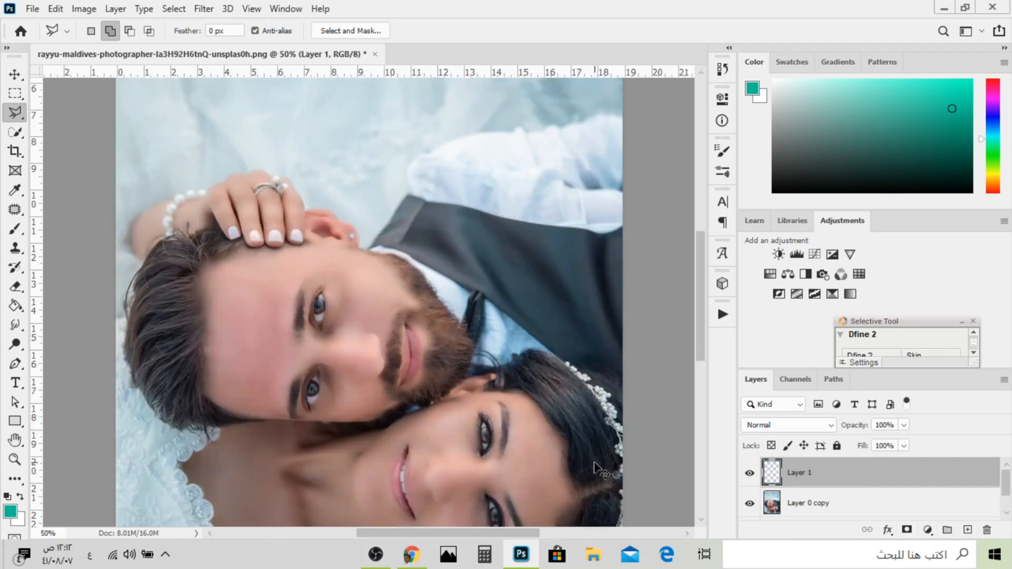
{"action": "scroll", "coordinate": [682, 517], "scroll_direction": "down", "scroll_amount": 3}
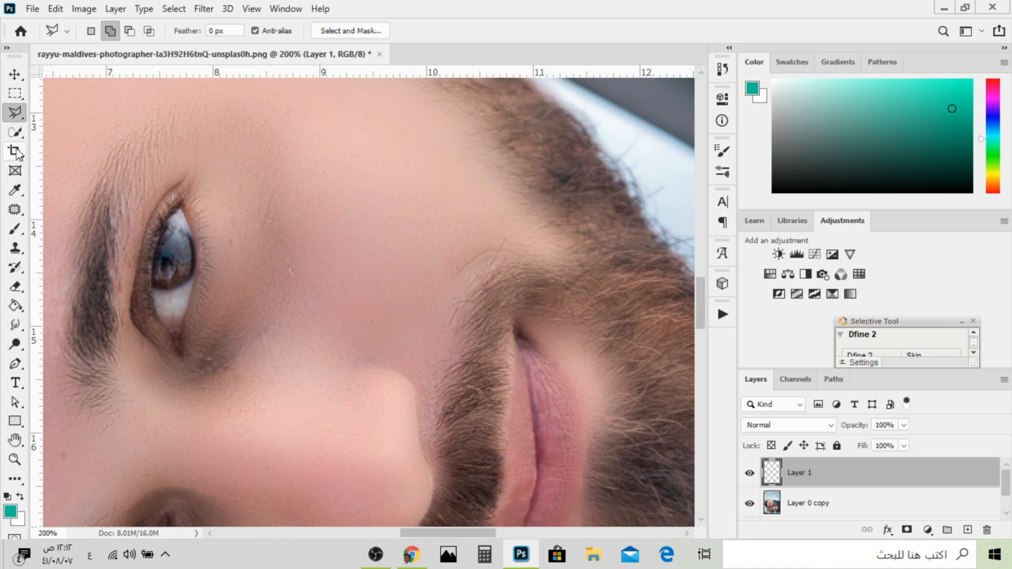
{"action": "left_click", "coordinate": [11, 231]}
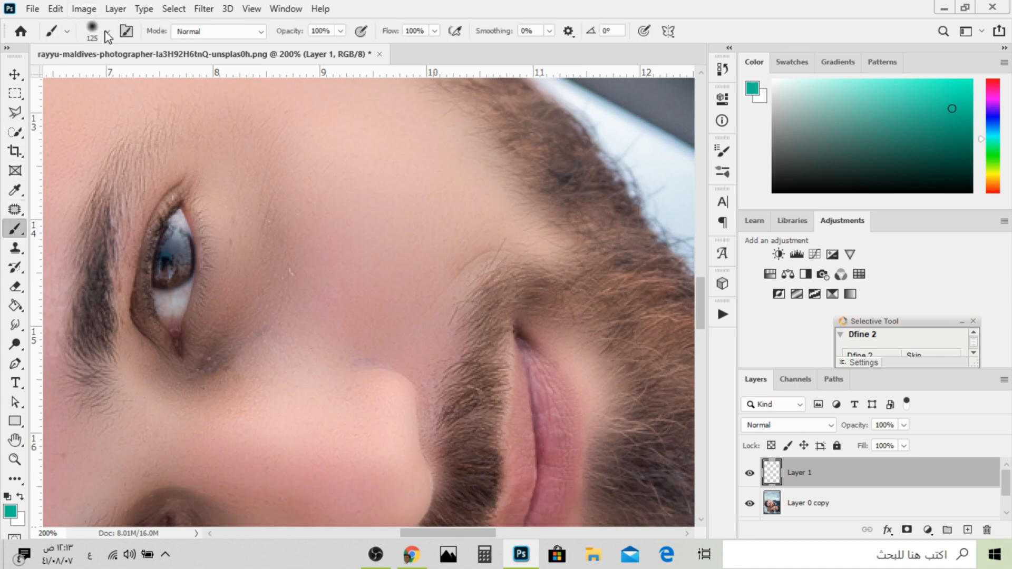
{"action": "left_click", "coordinate": [107, 36]}
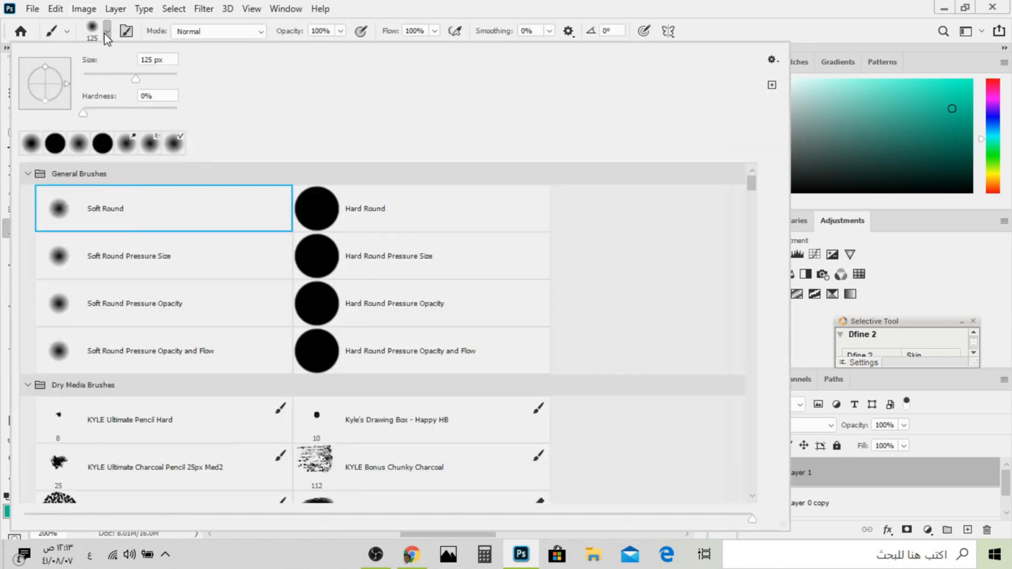
{"action": "left_click", "coordinate": [31, 145]}
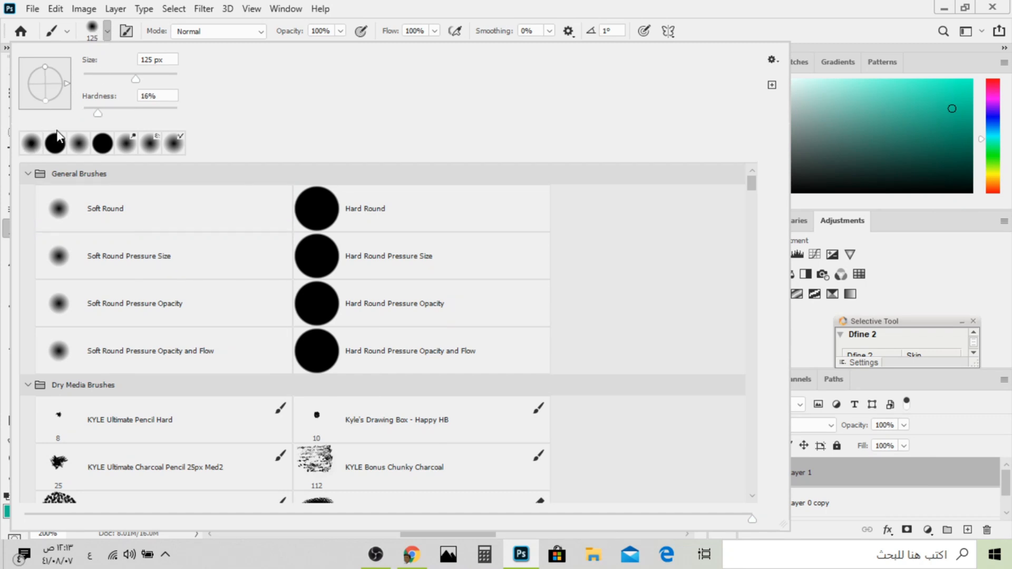
{"action": "left_click", "coordinate": [107, 36]}
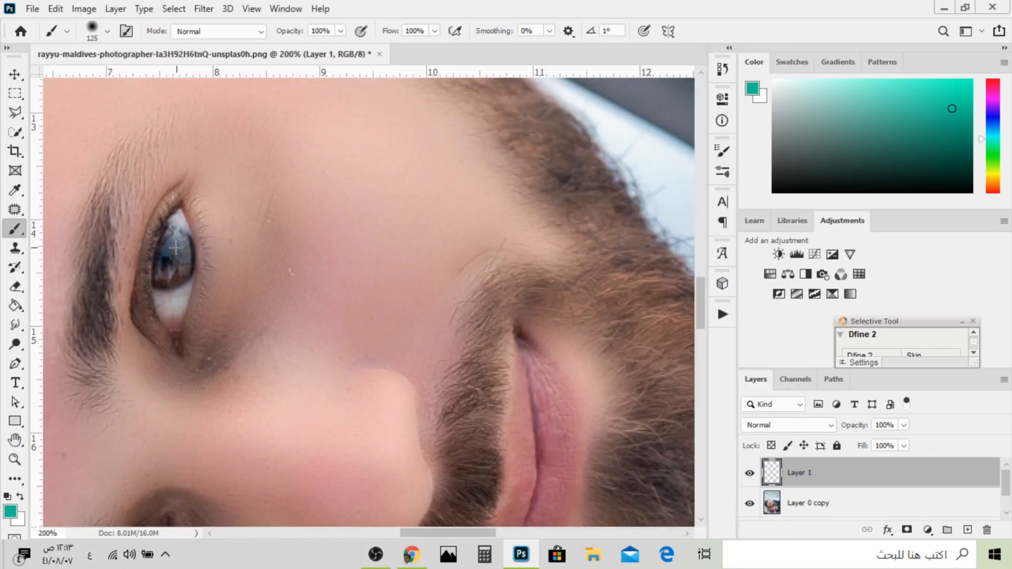
Dab white over the irises of the man's eyes on Layer 1 with a 40 px brush.
{"action": "key", "text": "bracketleft"}
{"action": "key", "text": "bracketleft"}
{"action": "key", "text": "bracketleft"}
{"action": "key", "text": "bracketleft"}
{"action": "key", "text": "bracketleft"}
{"action": "key", "text": "bracketleft"}
{"action": "key", "text": "bracketleft"}
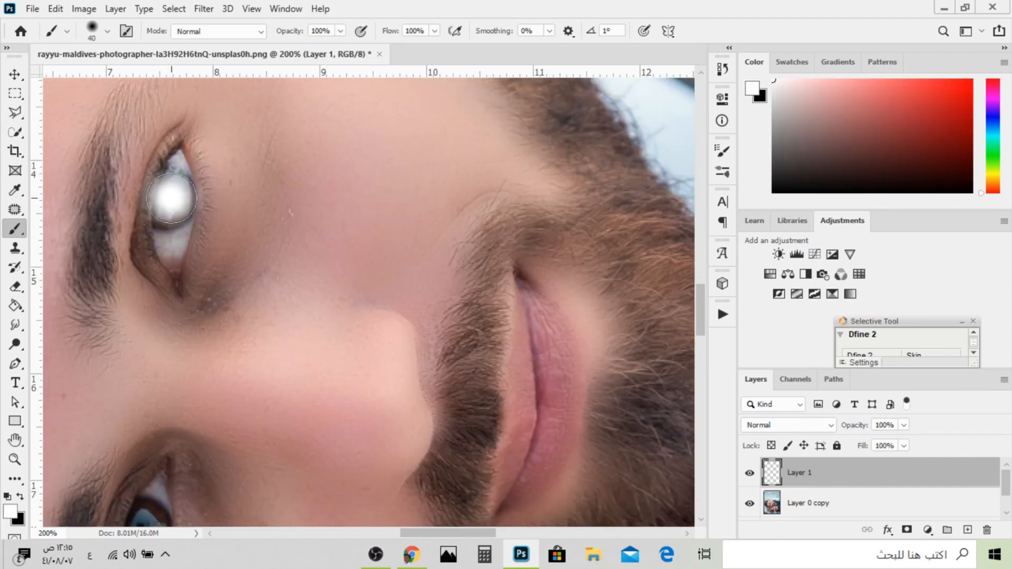
{"action": "scroll", "coordinate": [190, 321], "scroll_direction": "down", "scroll_amount": 3}
{"action": "left_click", "coordinate": [144, 375]}
{"action": "scroll", "coordinate": [294, 418], "scroll_direction": "down", "scroll_amount": 5}
{"action": "scroll", "coordinate": [362, 384], "scroll_direction": "down", "scroll_amount": 1}
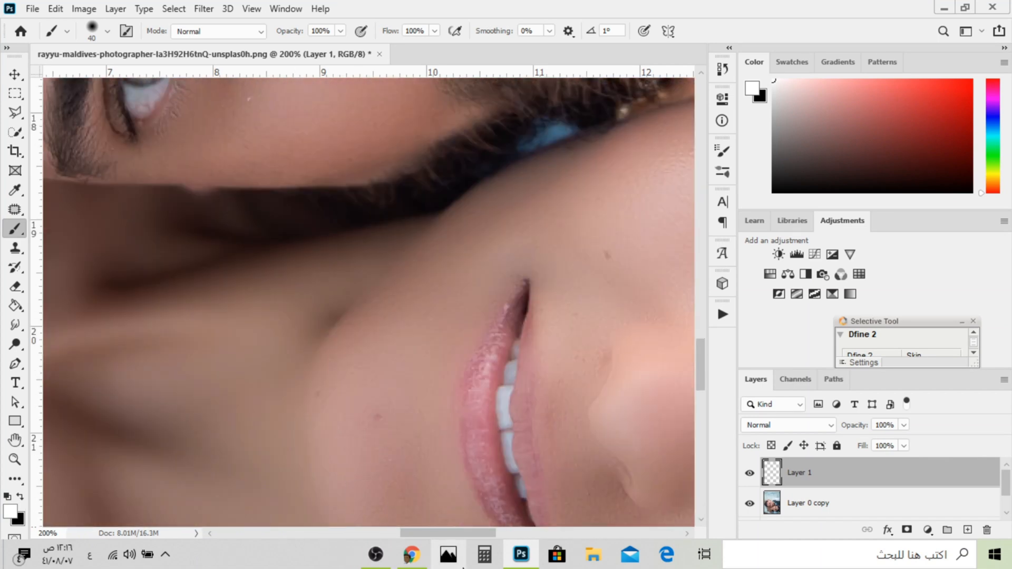
Dab white over the irises of the woman's eyes on Layer 1 with a 35 px brush.
{"action": "left_click_drag", "start_coordinate": [457, 533], "coordinate": [503, 533]}
{"action": "key", "text": "bracketleft"}
{"action": "left_click", "coordinate": [523, 236]}
{"action": "scroll", "coordinate": [521, 297], "scroll_direction": "down", "scroll_amount": 1}
{"action": "scroll", "coordinate": [521, 297], "scroll_direction": "down", "scroll_amount": 1}
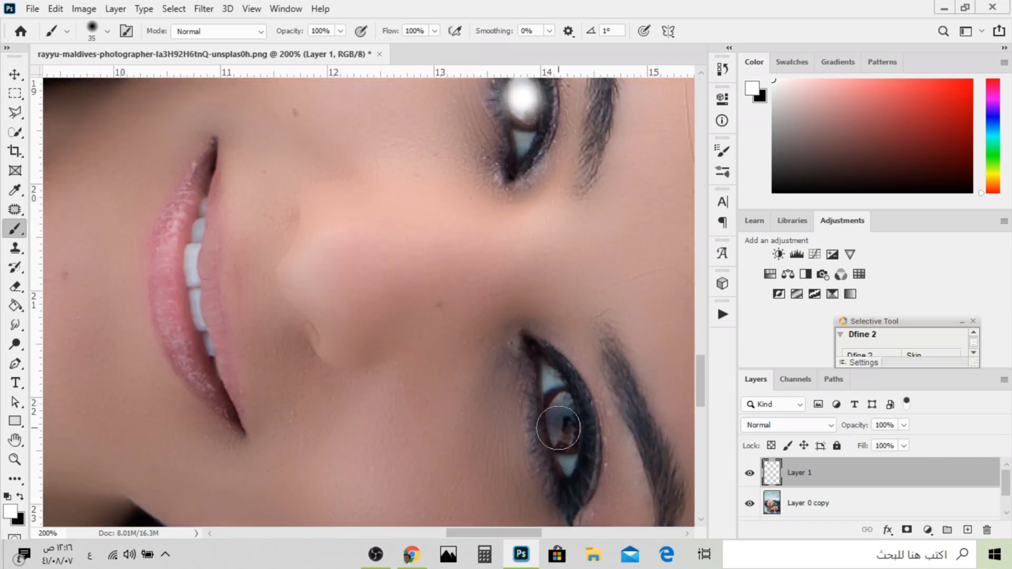
{"action": "left_click", "coordinate": [567, 423]}
{"action": "scroll", "coordinate": [569, 424], "scroll_direction": "up", "scroll_amount": 2}
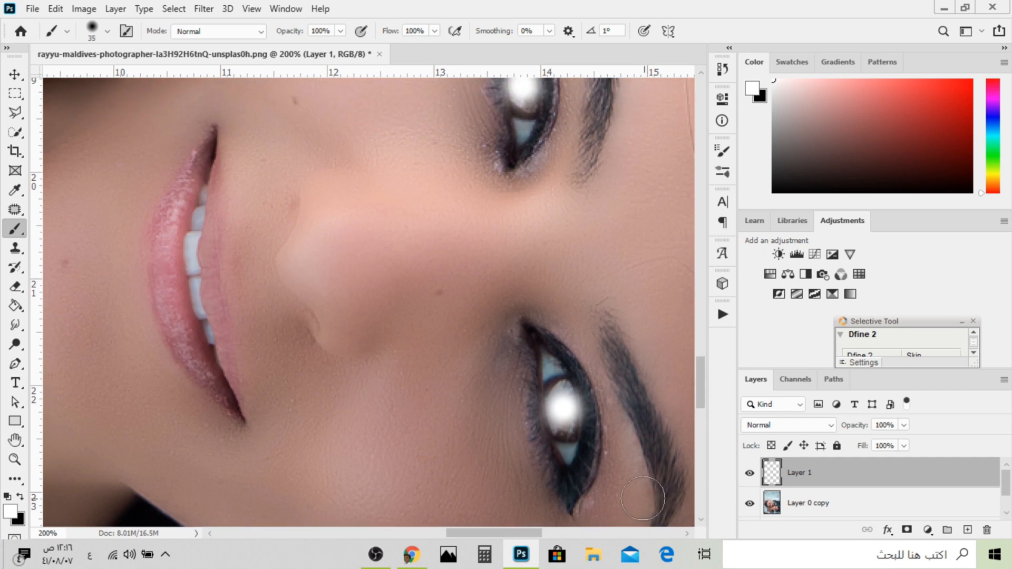
Set Layer 1's blend mode to Overlay and compare the eyes with the layer hidden and shown.
{"action": "left_click", "coordinate": [779, 428]}
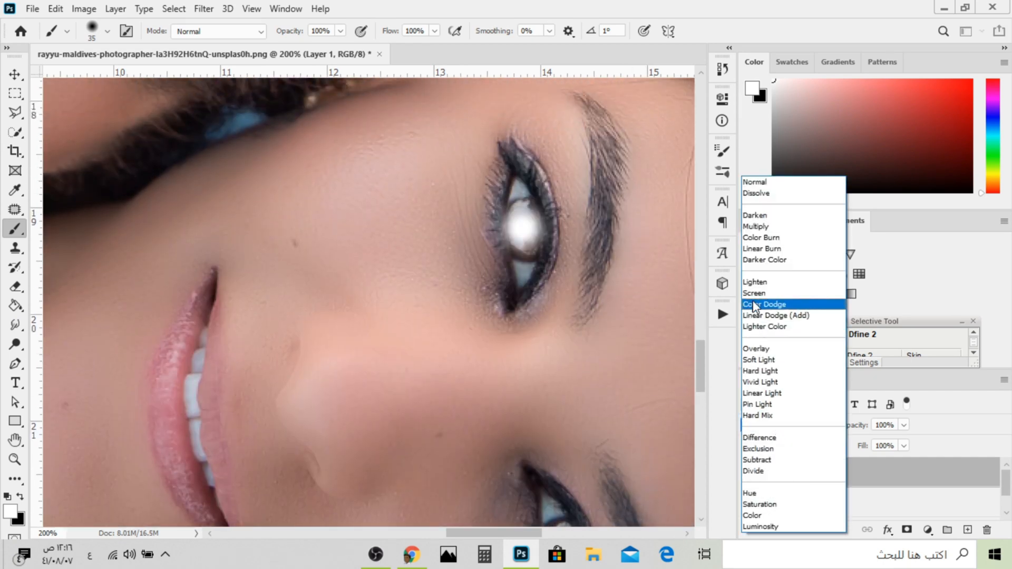
{"action": "left_click", "coordinate": [769, 350]}
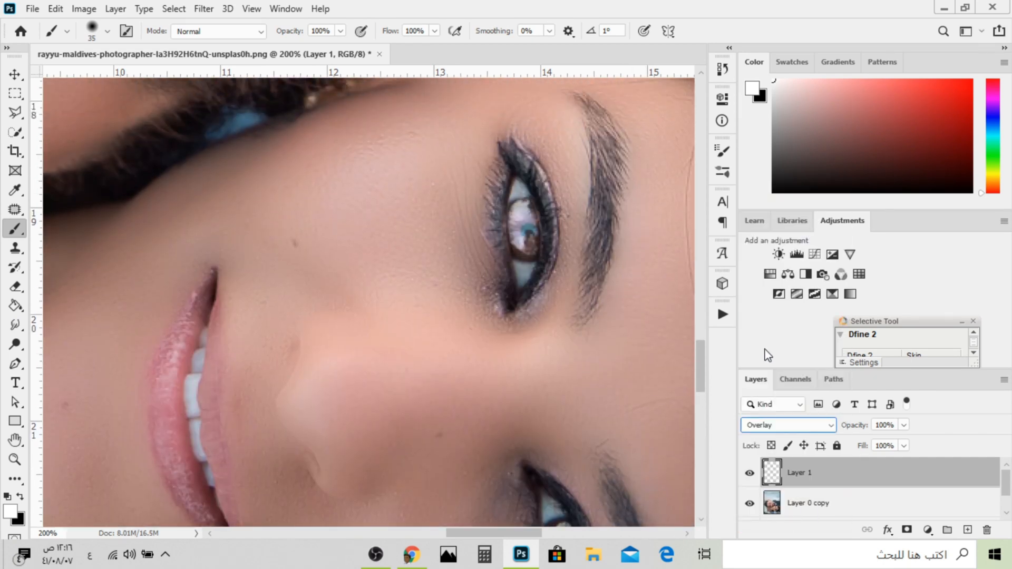
{"action": "key", "text": "ctrl+minus"}
{"action": "key", "text": "ctrl+minus"}
{"action": "key", "text": "ctrl+minus"}
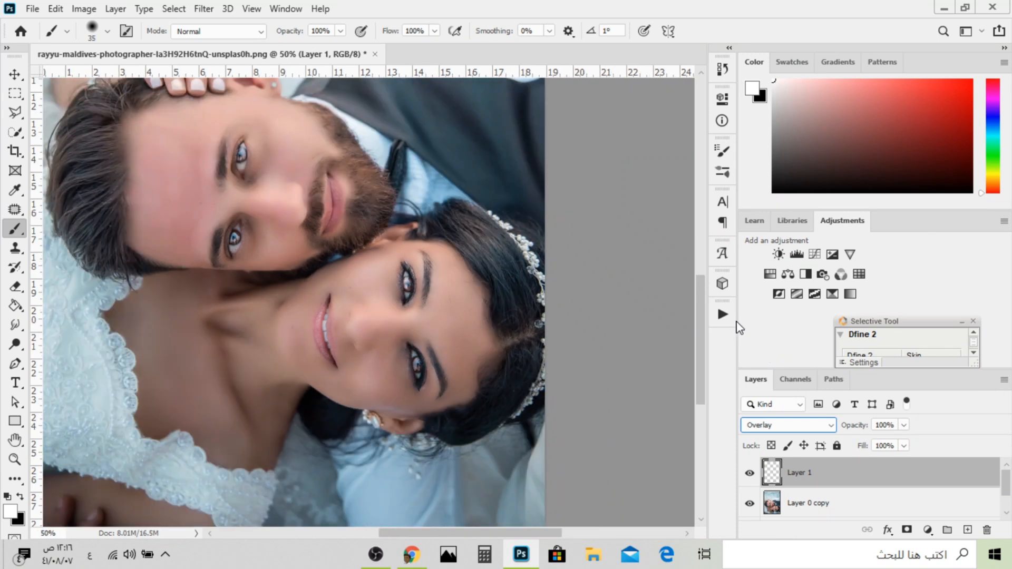
{"action": "left_click", "coordinate": [749, 473]}
{"action": "left_click", "coordinate": [749, 473]}
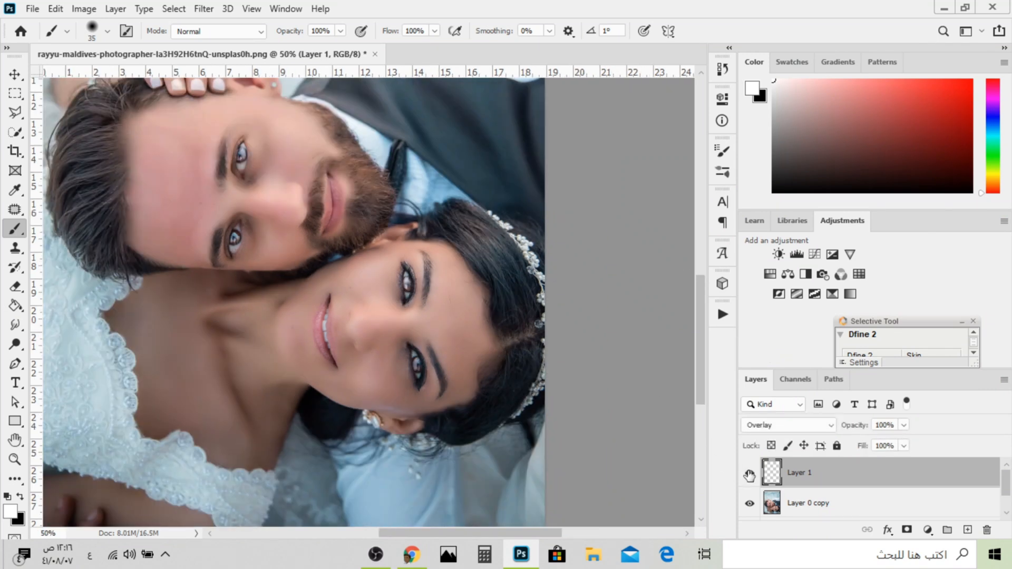
Switch to the Eraser with 51% opacity and review the brightened eyes on Layer 1 up close.
{"action": "key", "text": "ctrl+plus"}
{"action": "key", "text": "ctrl+plus"}
{"action": "key", "text": "ctrl+plus"}
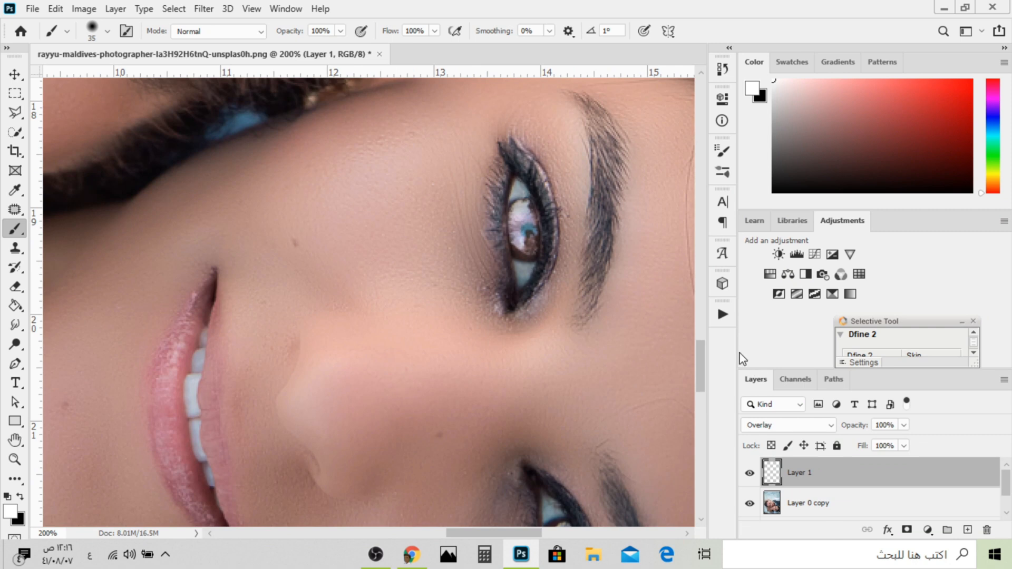
{"action": "left_click", "coordinate": [16, 287]}
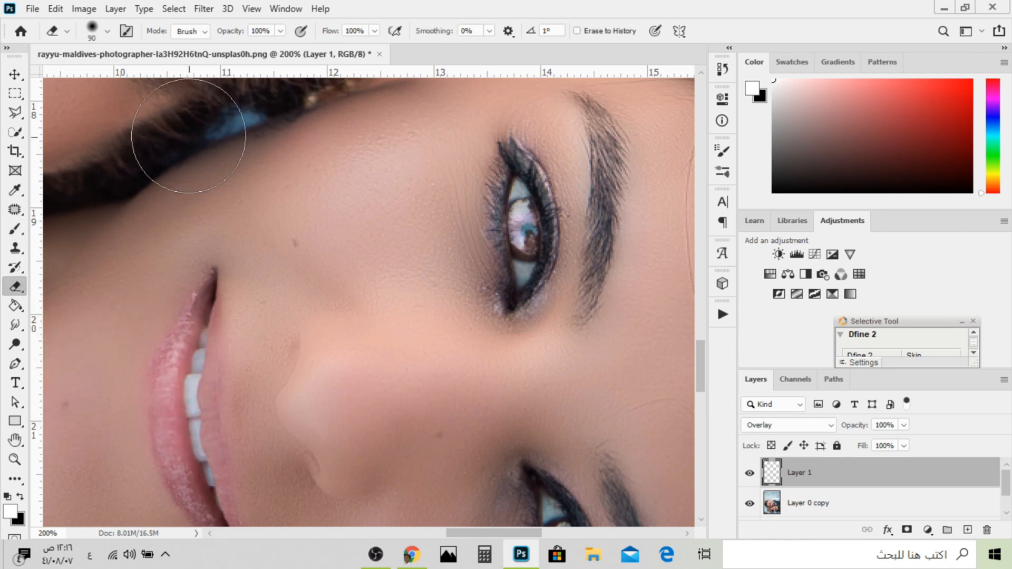
{"action": "left_click", "coordinate": [281, 30]}
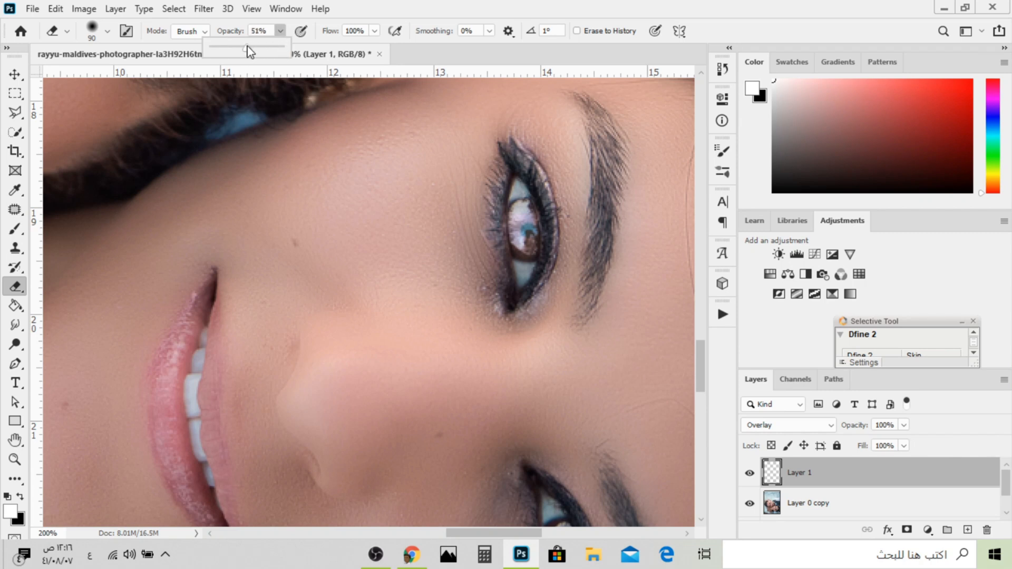
{"action": "scroll", "coordinate": [564, 352], "scroll_direction": "down", "scroll_amount": 1}
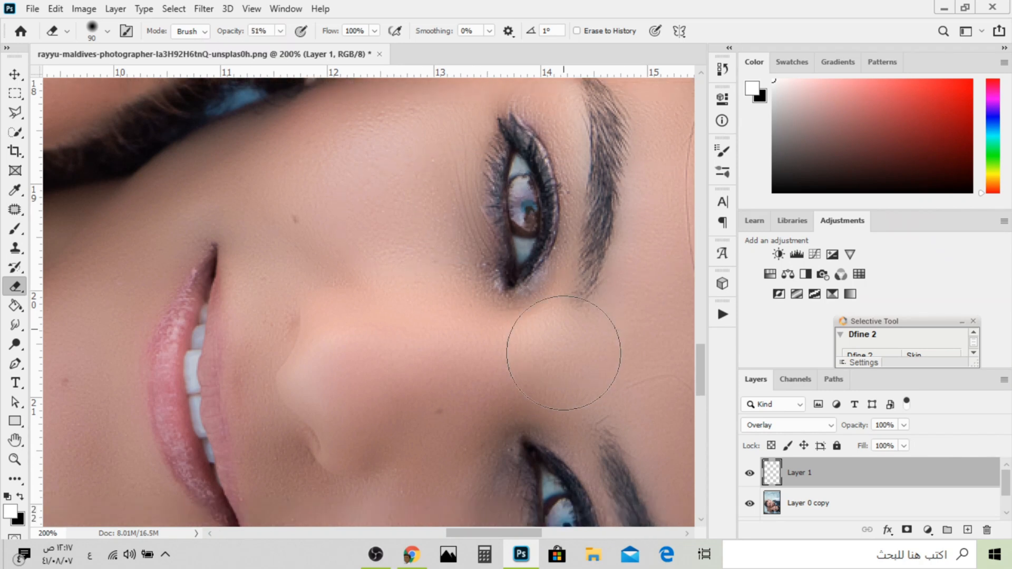
{"action": "scroll", "coordinate": [564, 353], "scroll_direction": "down", "scroll_amount": 5}
{"action": "scroll", "coordinate": [266, 301], "scroll_direction": "up", "scroll_amount": 4}
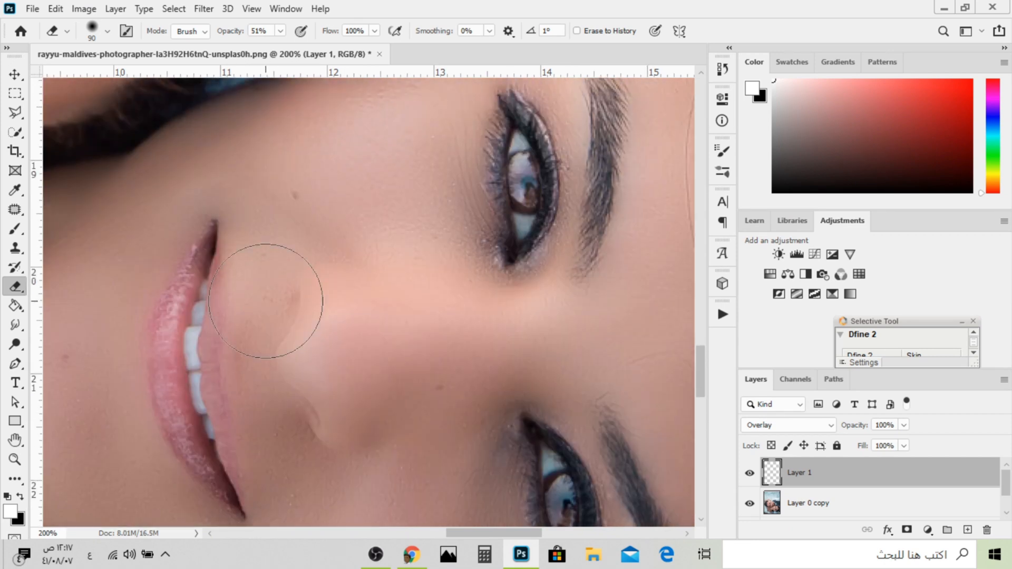
{"action": "scroll", "coordinate": [265, 301], "scroll_direction": "up", "scroll_amount": 4}
{"action": "key", "text": "ctrl+minus"}
{"action": "key", "text": "ctrl+minus"}
{"action": "key", "text": "ctrl+minus"}
{"action": "key", "text": "ctrl+minus"}
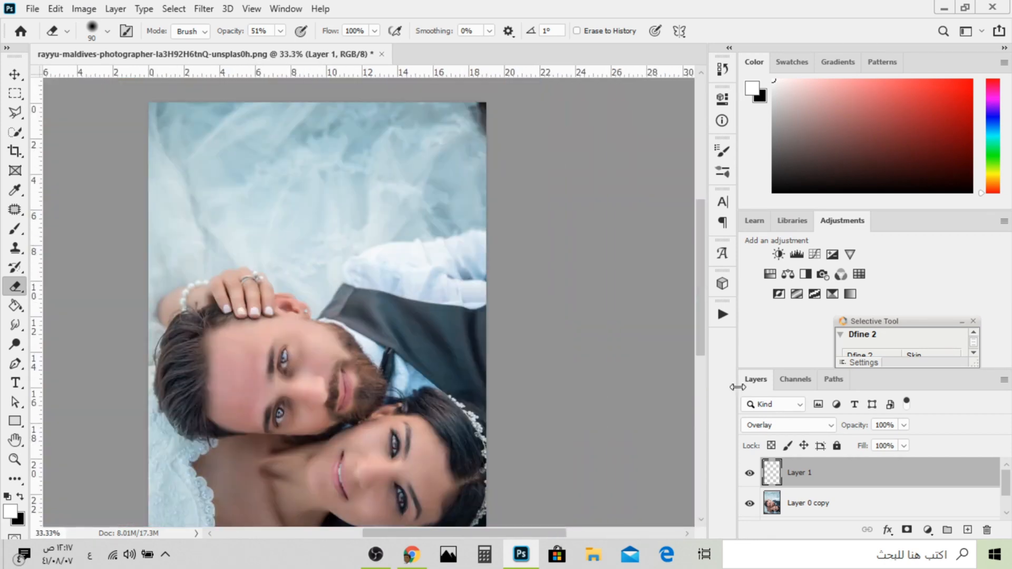
Start the Liquify filter on Layer 0 copy and set the Forward Warp brush size to 243.
{"action": "left_click", "coordinate": [817, 503]}
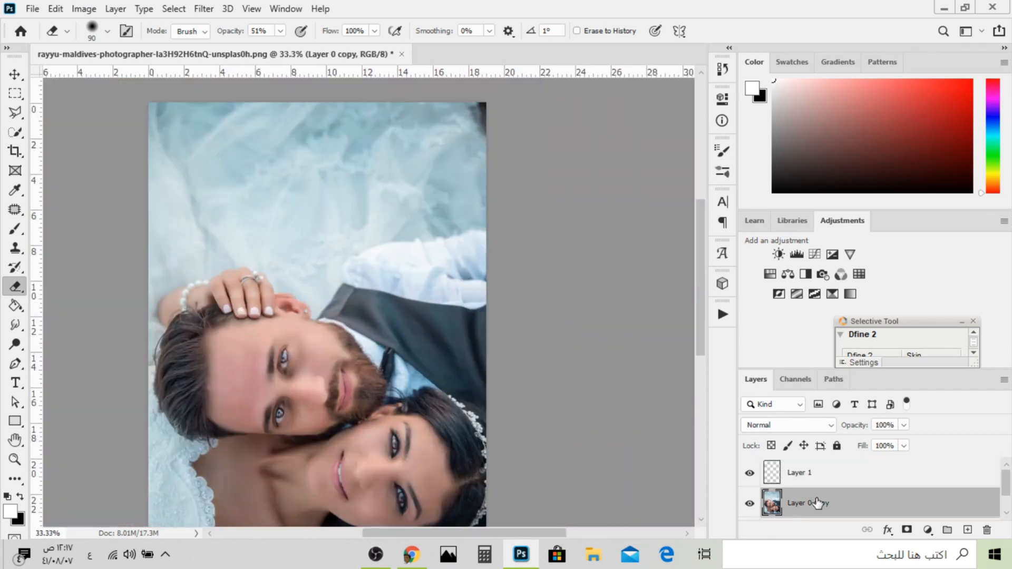
{"action": "left_click", "coordinate": [202, 9]}
{"action": "left_click", "coordinate": [231, 125]}
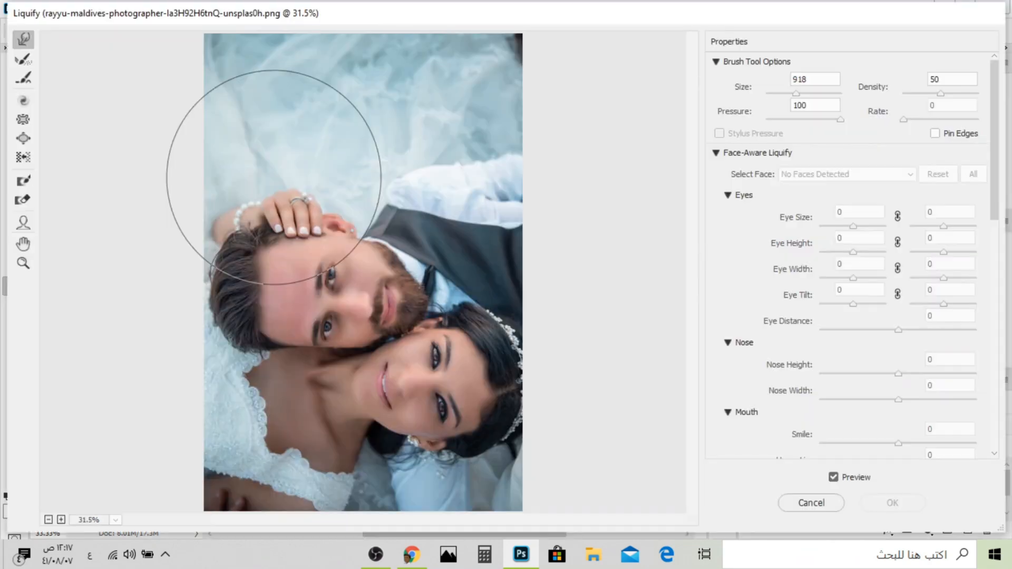
{"action": "key", "text": "ctrl+plus"}
{"action": "key", "text": "ctrl+plus"}
{"action": "key", "text": "ctrl+plus"}
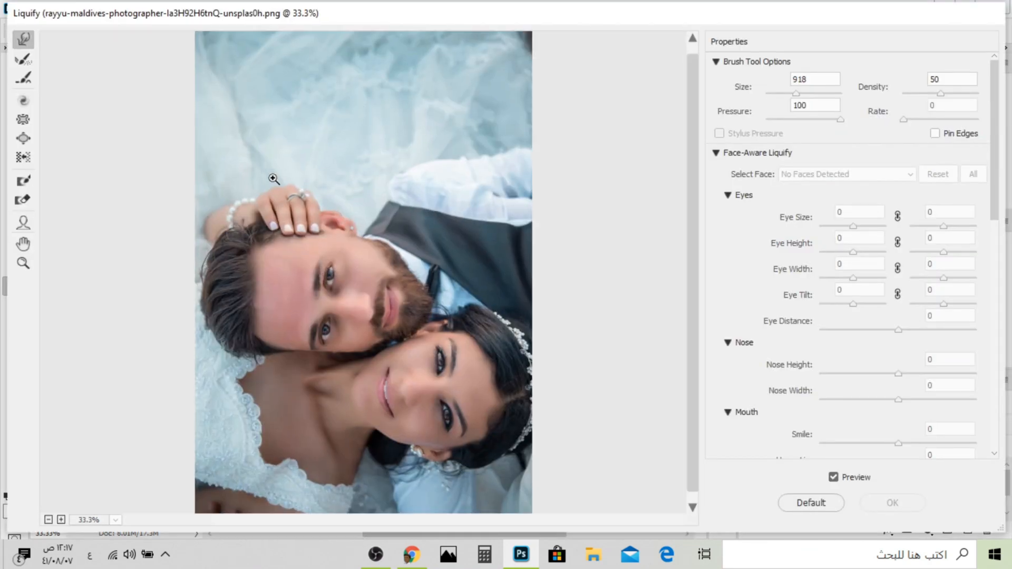
{"action": "scroll", "coordinate": [271, 176], "scroll_direction": "down", "scroll_amount": 3}
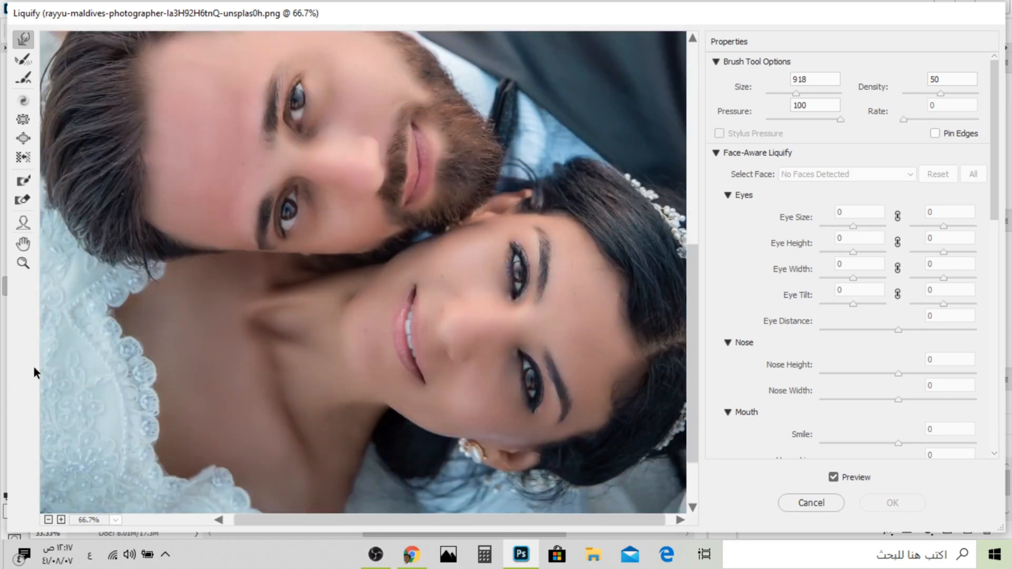
{"action": "scroll", "coordinate": [201, 369], "scroll_direction": "up", "scroll_amount": 5}
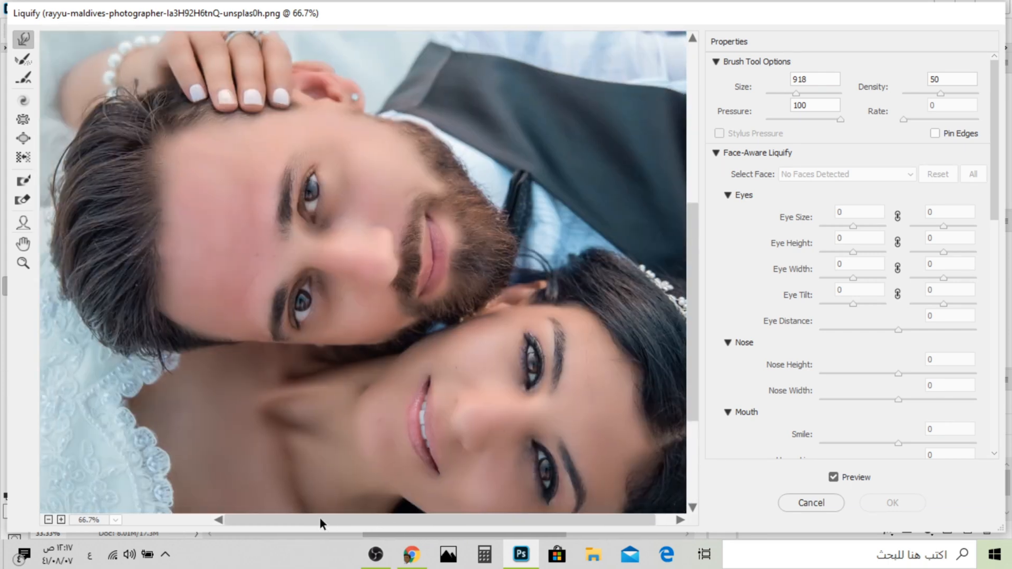
{"action": "left_click", "coordinate": [777, 93]}
{"action": "left_click", "coordinate": [785, 93]}
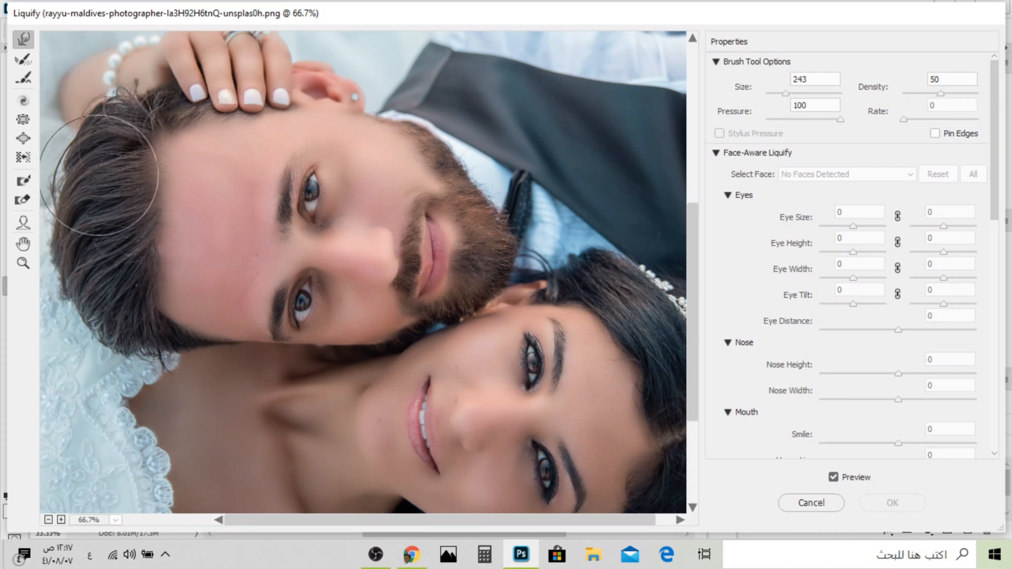
Push the outer edge of the man's hair outward with Forward Warp to add volume, and apply Liquify.
{"action": "scroll", "coordinate": [101, 211], "scroll_direction": "down", "scroll_amount": 3}
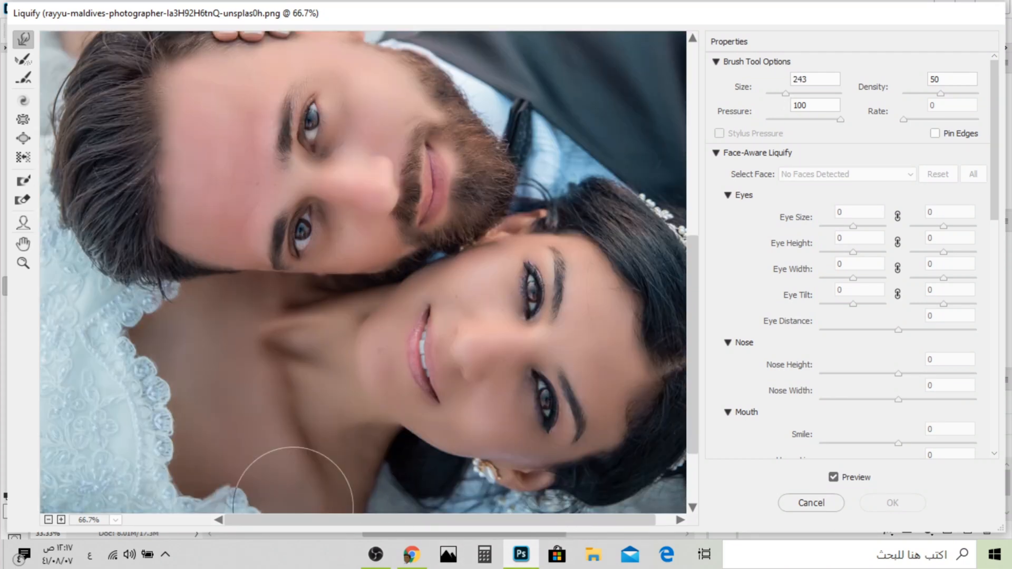
{"action": "scroll", "coordinate": [132, 427], "scroll_direction": "up", "scroll_amount": 3}
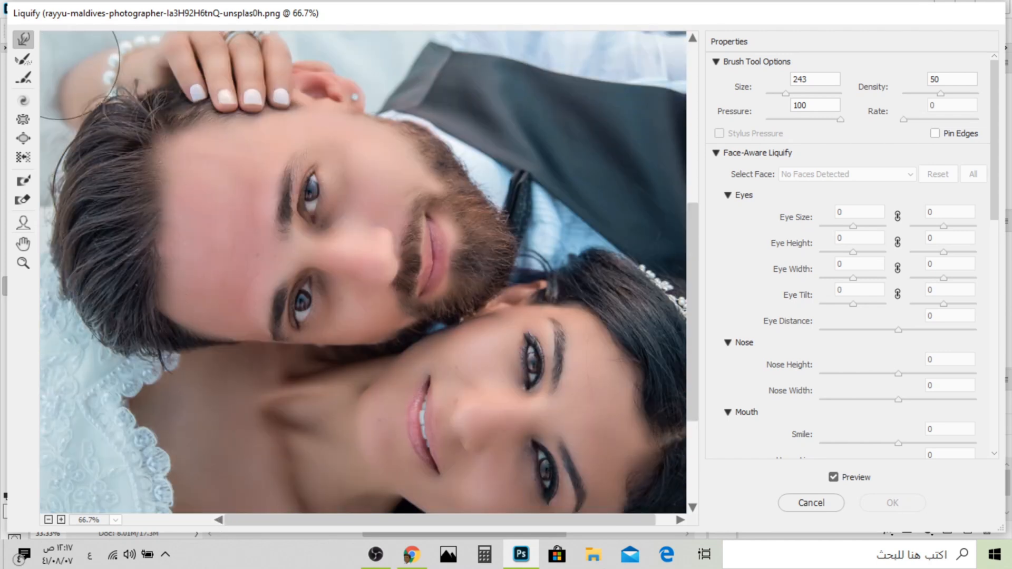
{"action": "left_click_drag", "start_coordinate": [88, 168], "coordinate": [73, 176]}
{"action": "mouse_move", "coordinate": [90, 132]}
{"action": "left_mouse_down"}
{"action": "mouse_move", "coordinate": [69, 217]}
{"action": "mouse_move", "coordinate": [75, 158]}
{"action": "mouse_move", "coordinate": [61, 156]}
{"action": "mouse_move", "coordinate": [73, 131]}
{"action": "left_mouse_up"}
{"action": "scroll", "coordinate": [87, 202], "scroll_direction": "down", "scroll_amount": 3}
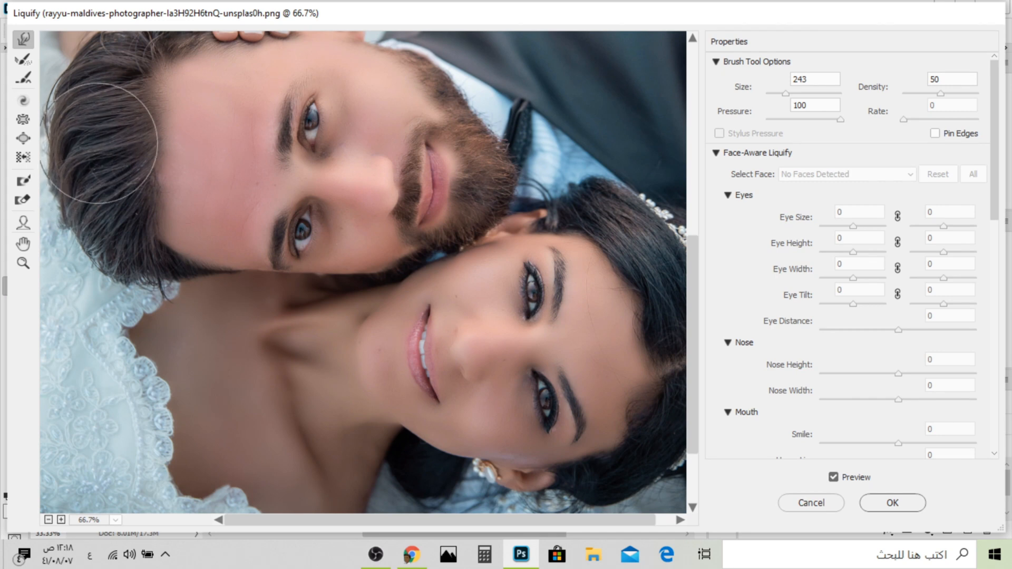
{"action": "mouse_move", "coordinate": [80, 212]}
{"action": "left_mouse_down"}
{"action": "mouse_move", "coordinate": [70, 207]}
{"action": "mouse_move", "coordinate": [62, 157]}
{"action": "left_mouse_up"}
{"action": "mouse_move", "coordinate": [87, 210]}
{"action": "left_mouse_down"}
{"action": "mouse_move", "coordinate": [97, 253]}
{"action": "mouse_move", "coordinate": [90, 217]}
{"action": "left_mouse_up"}
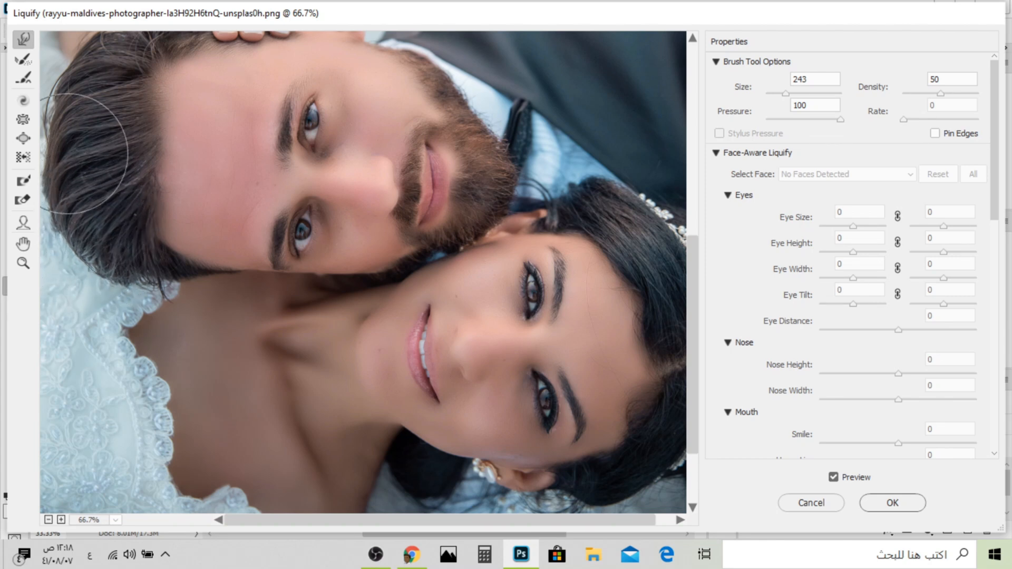
{"action": "scroll", "coordinate": [103, 211], "scroll_direction": "down", "scroll_amount": 3}
{"action": "scroll", "coordinate": [111, 199], "scroll_direction": "down", "scroll_amount": 2}
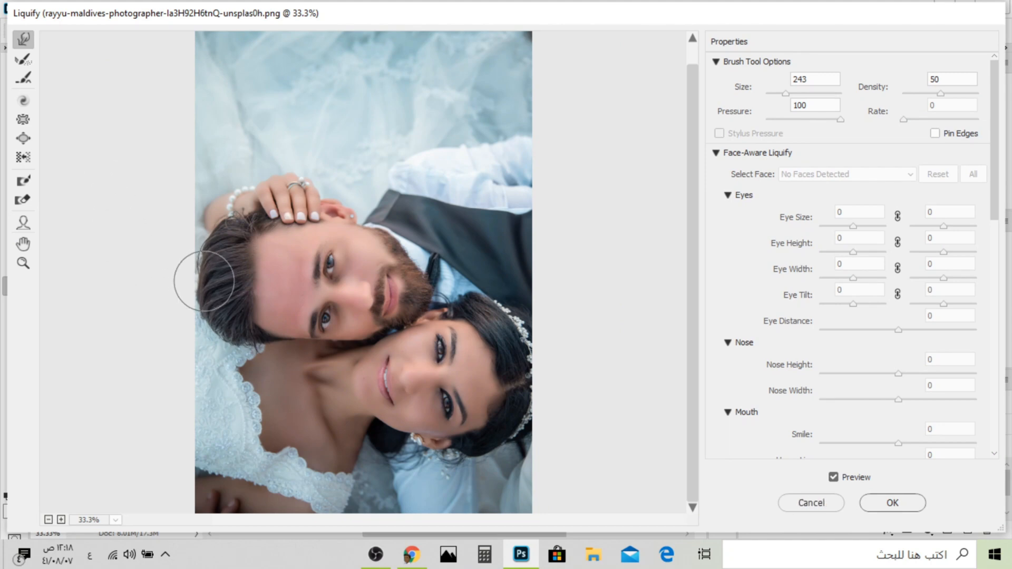
{"action": "scroll", "coordinate": [232, 338], "scroll_direction": "up", "scroll_amount": 1}
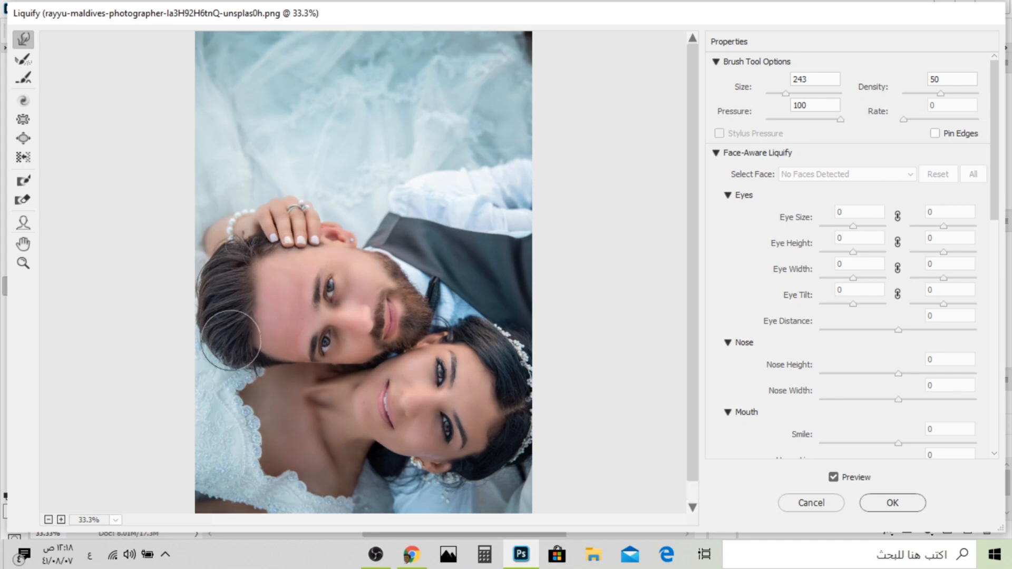
{"action": "left_click", "coordinate": [893, 502]}
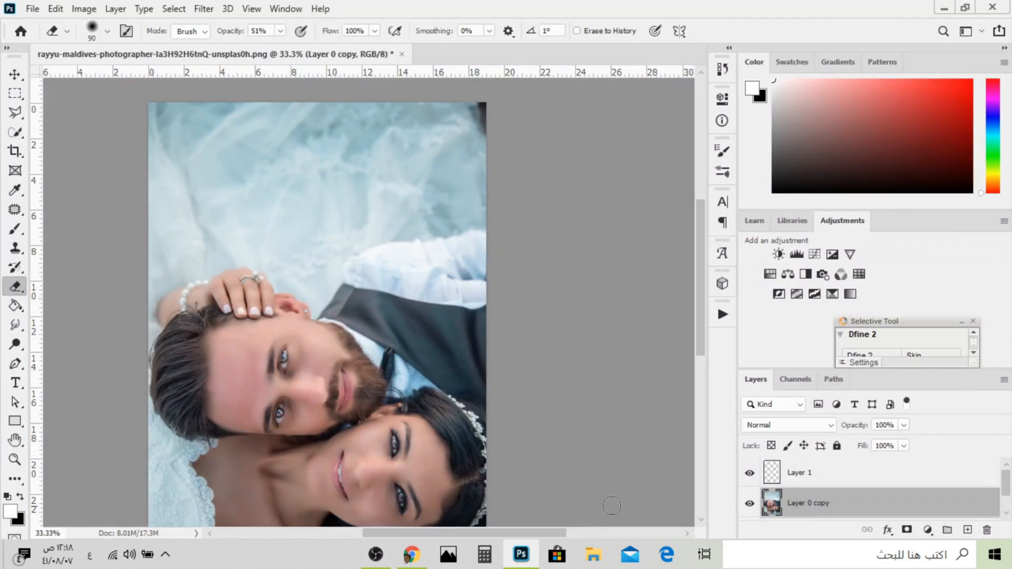
Compare the retouched photo with the original by hiding and showing Layer 0 copy.
{"action": "scroll", "coordinate": [611, 506], "scroll_direction": "down", "scroll_amount": 1}
{"action": "scroll", "coordinate": [753, 506], "scroll_direction": "down", "scroll_amount": 1}
{"action": "left_click", "coordinate": [750, 476]}
{"action": "left_click", "coordinate": [750, 476]}
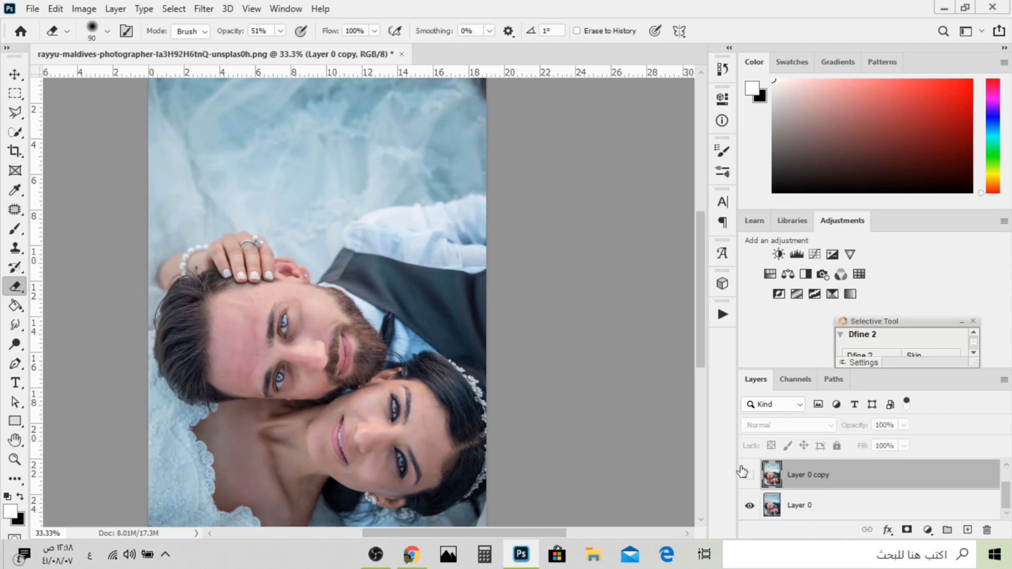
{"action": "left_click", "coordinate": [750, 476]}
Stamp all visible layers into a new merged layer above Layer 1.
{"action": "key", "text": "ctrl+shift+alt+n"}
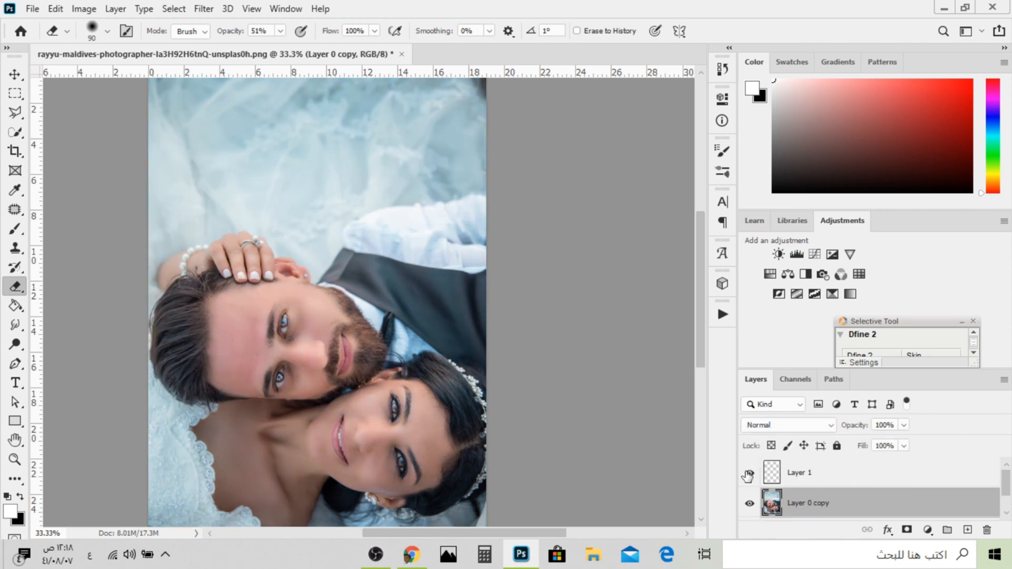
{"action": "left_click", "coordinate": [819, 479]}
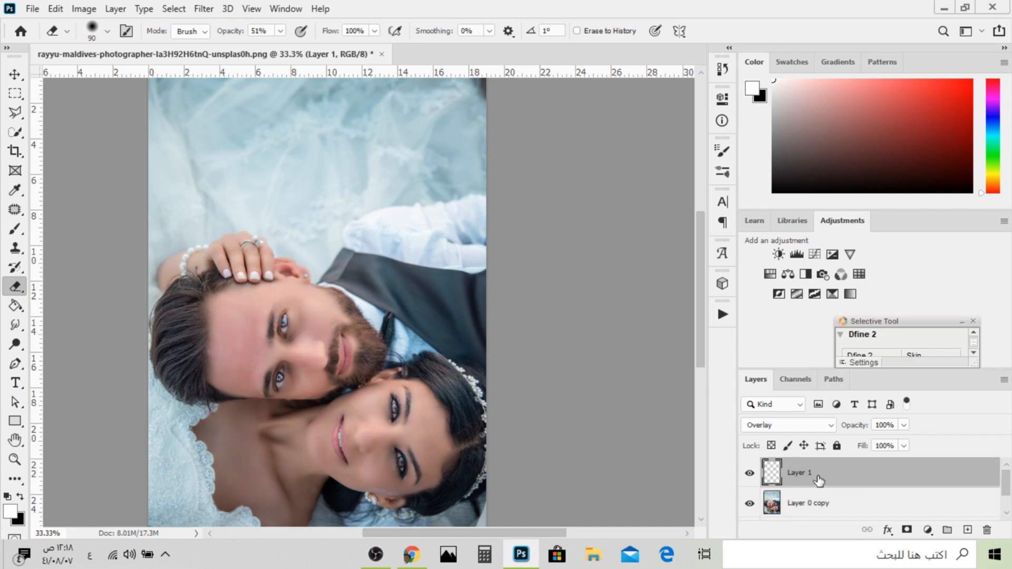
{"action": "scroll", "coordinate": [478, 373], "scroll_direction": "down", "scroll_amount": 3}
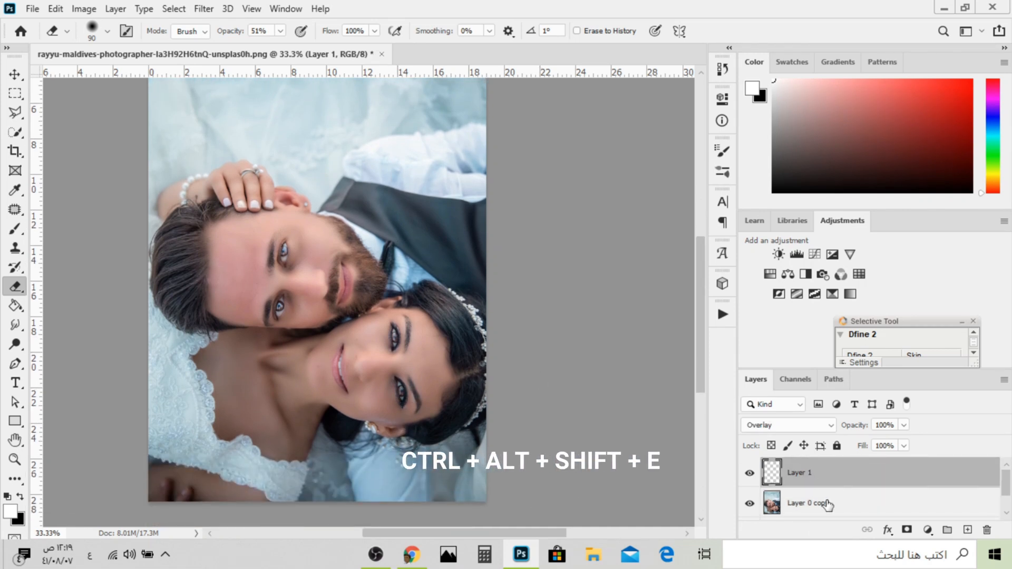
{"action": "key", "text": "ctrl+alt+shift+e"}
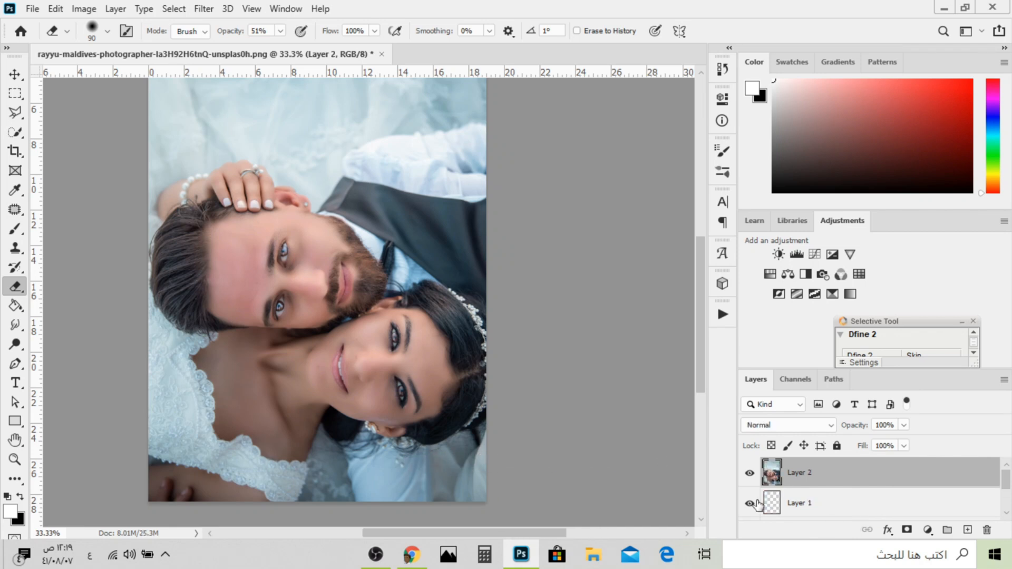
Add a Selective Color adjustment and set Whites to Cyan -30, Magenta -79, Yellow -100 and Black -77.
{"action": "scroll", "coordinate": [369, 358], "scroll_direction": "up", "scroll_amount": 2}
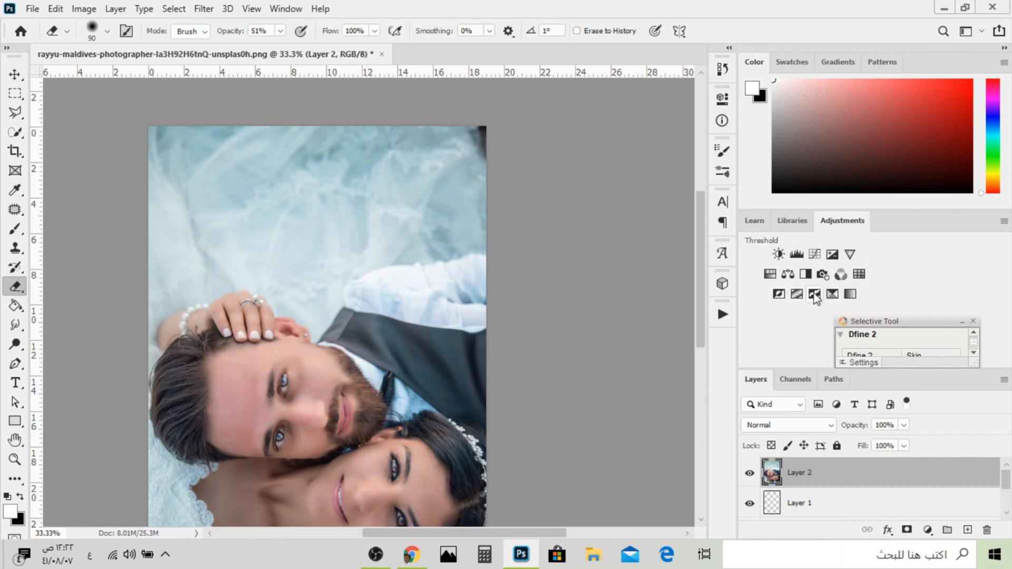
{"action": "left_click", "coordinate": [832, 294]}
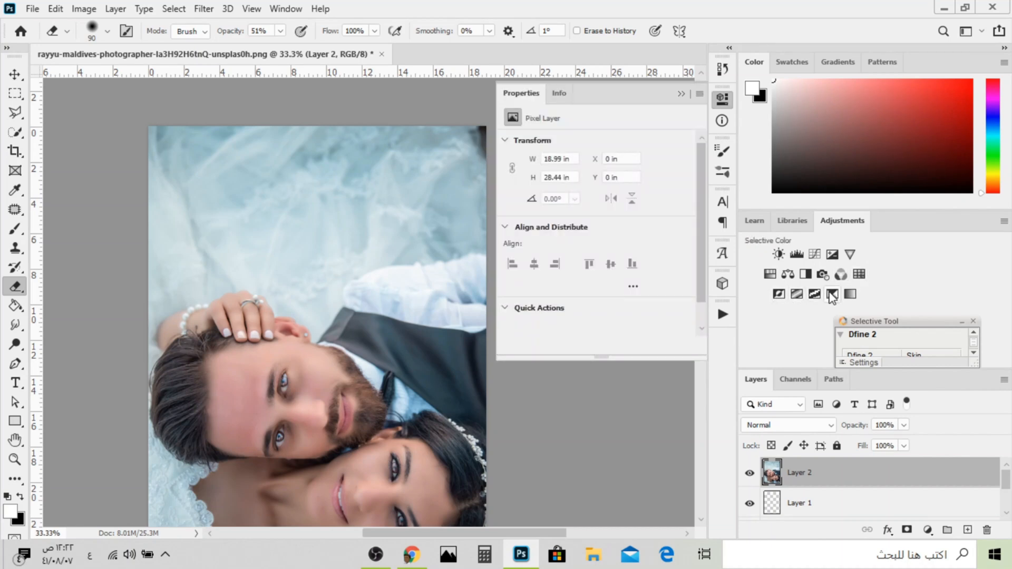
{"action": "left_click", "coordinate": [622, 157]}
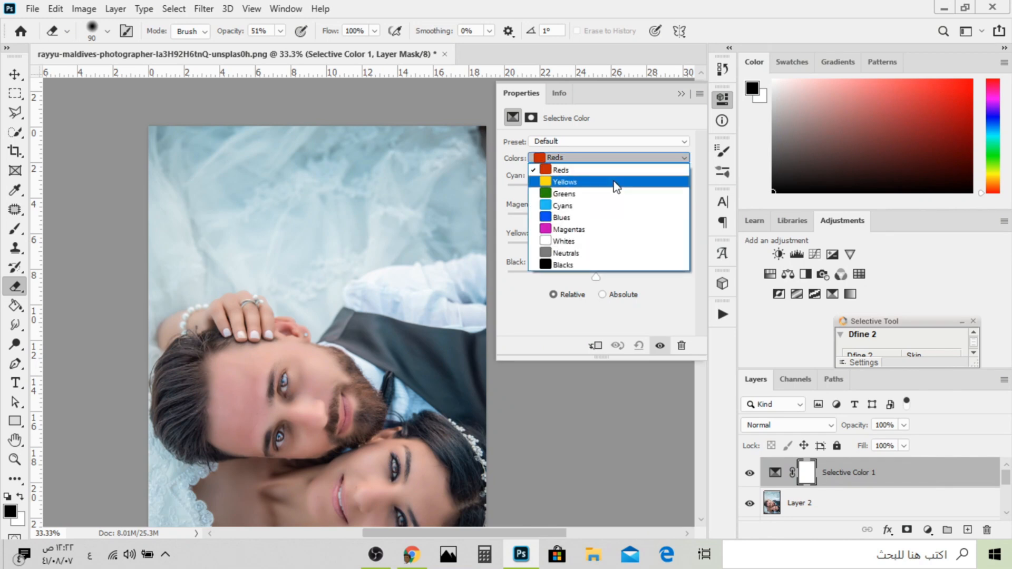
{"action": "left_click", "coordinate": [607, 241]}
{"action": "left_click_drag", "start_coordinate": [599, 196], "coordinate": [616, 190]}
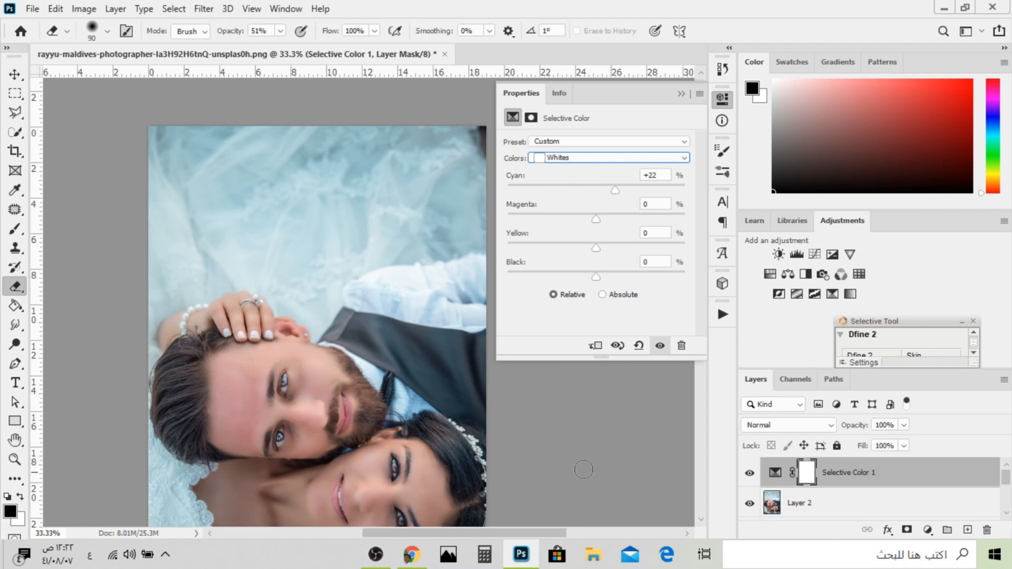
{"action": "left_click_drag", "start_coordinate": [702, 418], "coordinate": [704, 293]}
{"action": "left_click_drag", "start_coordinate": [618, 194], "coordinate": [526, 228]}
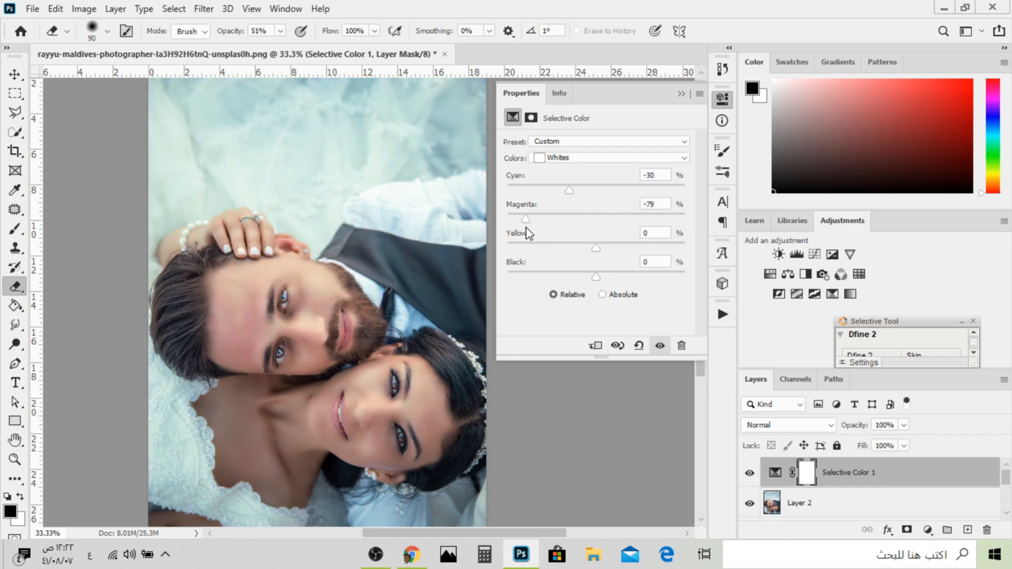
{"action": "left_click_drag", "start_coordinate": [582, 248], "coordinate": [503, 253]}
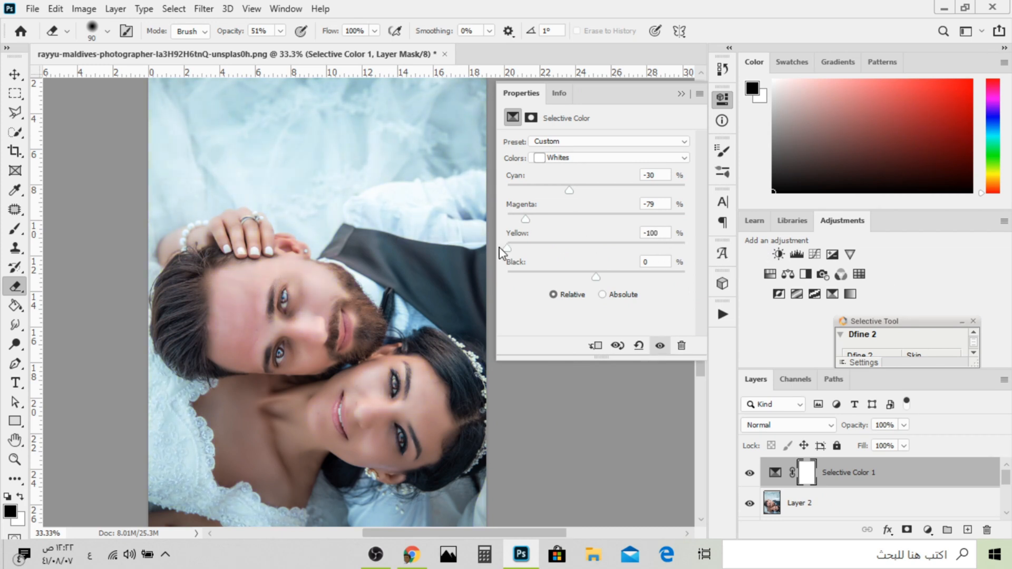
{"action": "left_click_drag", "start_coordinate": [601, 278], "coordinate": [529, 275]}
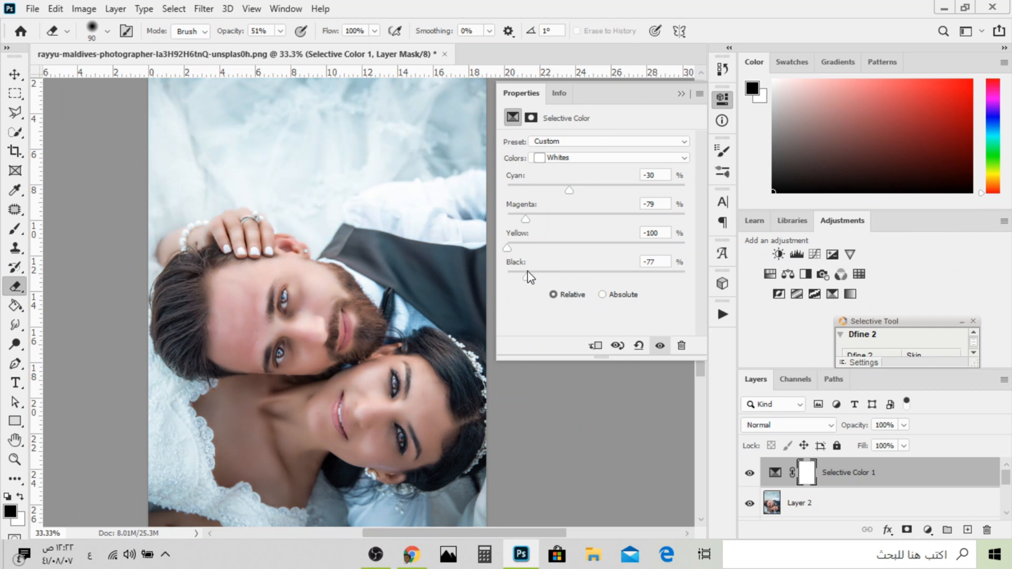
{"action": "left_click", "coordinate": [681, 95]}
Paint black on the Selective Color mask over the couple with a 600 px brush to exclude them from the adjustment.
{"action": "key", "text": "b"}
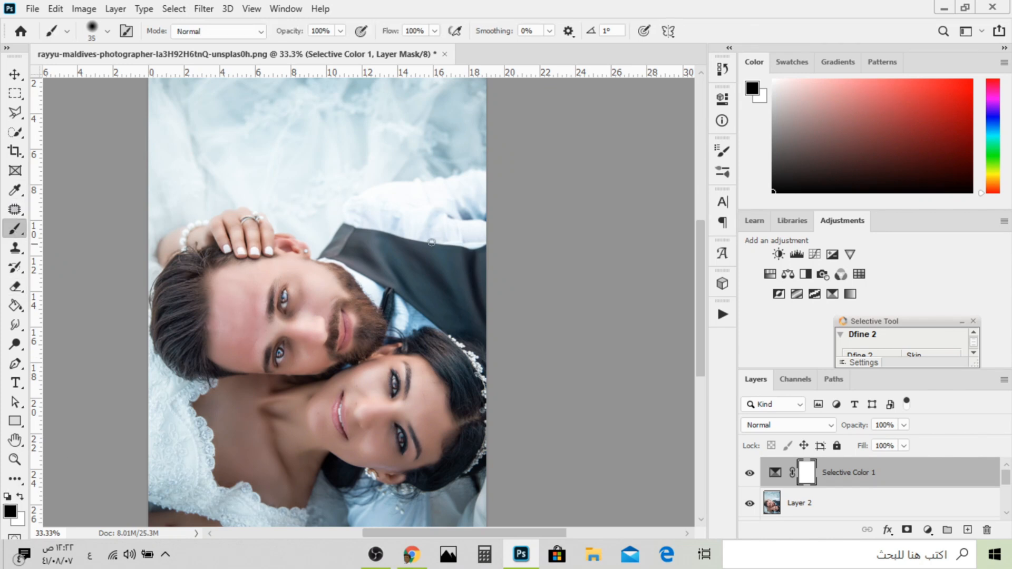
{"action": "key", "text": "bracketright"}
{"action": "key", "text": "bracketright"}
{"action": "key", "text": "bracketright"}
{"action": "key", "text": "bracketright"}
{"action": "key", "text": "bracketright"}
{"action": "key", "text": "bracketright"}
{"action": "key", "text": "bracketright"}
{"action": "key", "text": "bracketright"}
{"action": "key", "text": "bracketright"}
{"action": "key", "text": "bracketright"}
{"action": "key", "text": "bracketright"}
{"action": "key", "text": "bracketright"}
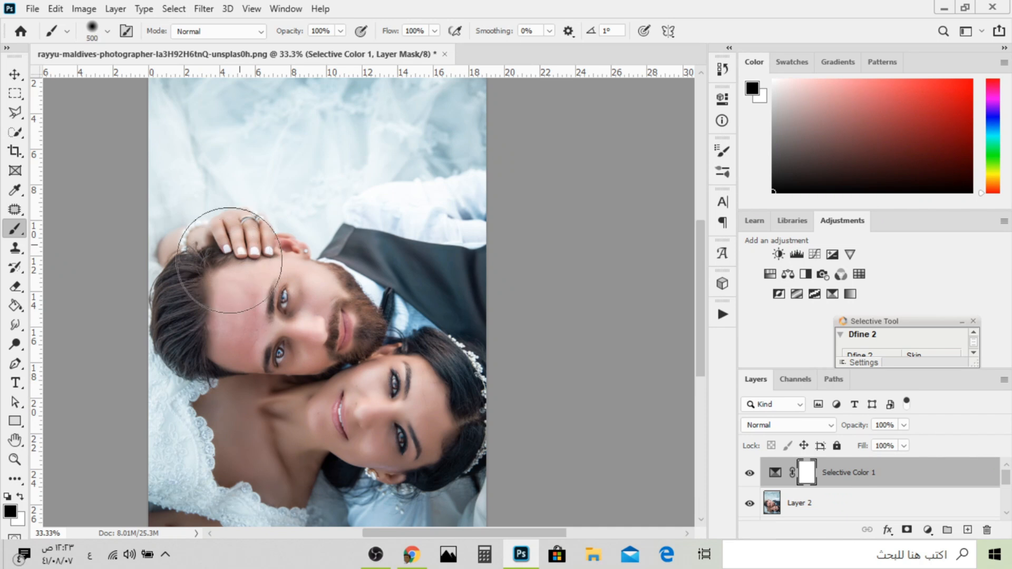
{"action": "key", "text": "bracketright"}
{"action": "mouse_move", "coordinate": [206, 330]}
{"action": "left_mouse_down"}
{"action": "mouse_move", "coordinate": [226, 285]}
{"action": "mouse_move", "coordinate": [210, 274]}
{"action": "mouse_move", "coordinate": [242, 226]}
{"action": "mouse_move", "coordinate": [246, 311]}
{"action": "mouse_move", "coordinate": [291, 303]}
{"action": "mouse_move", "coordinate": [261, 354]}
{"action": "mouse_move", "coordinate": [394, 386]}
{"action": "mouse_move", "coordinate": [283, 411]}
{"action": "mouse_move", "coordinate": [248, 391]}
{"action": "mouse_move", "coordinate": [353, 387]}
{"action": "left_mouse_up"}
{"action": "scroll", "coordinate": [296, 411], "scroll_direction": "down", "scroll_amount": 2}
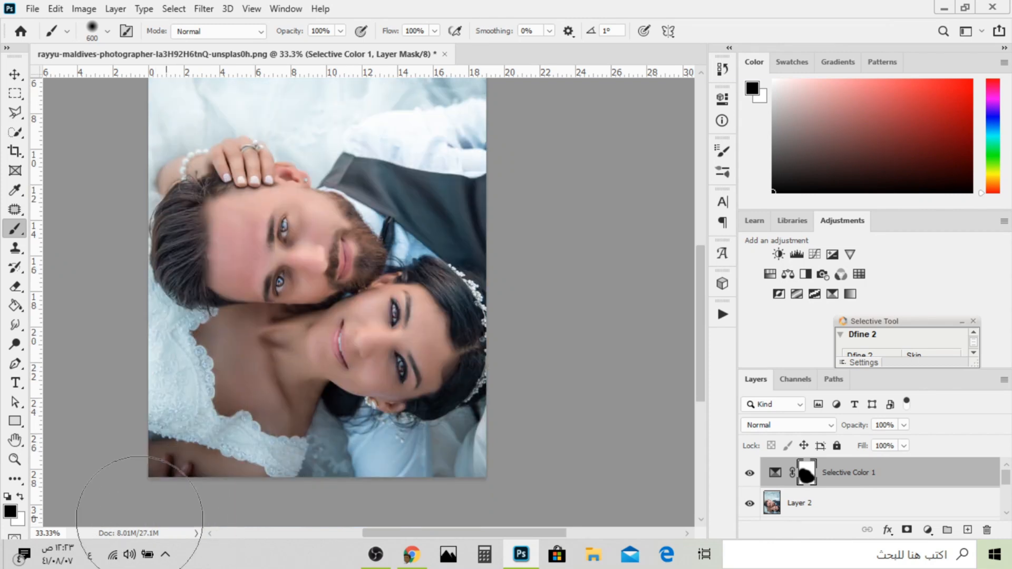
Create a new layer and place one white 35 px soft brush dab on the upper veil.
{"action": "scroll", "coordinate": [549, 362], "scroll_direction": "up", "scroll_amount": 2}
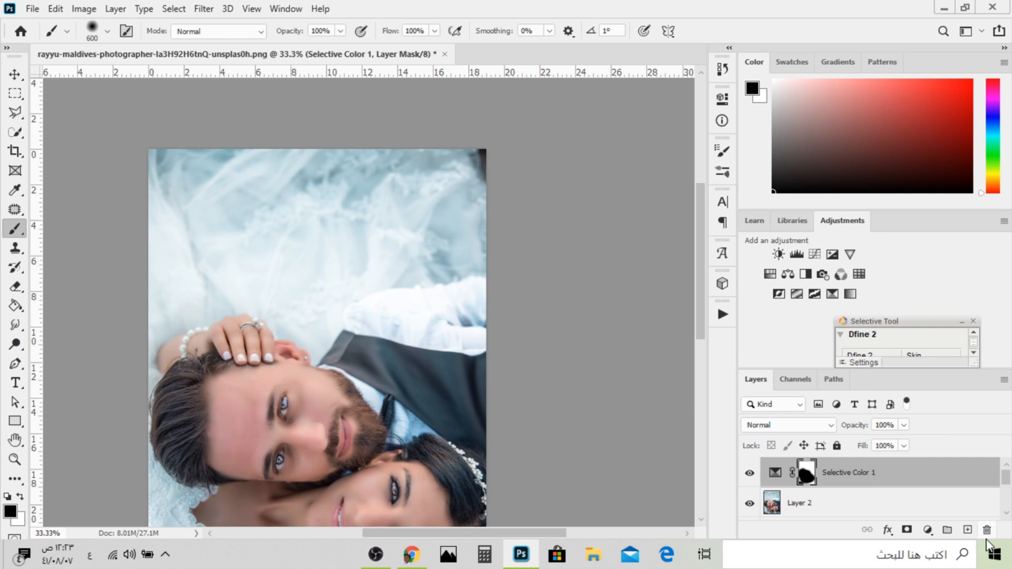
{"action": "left_click", "coordinate": [967, 530]}
{"action": "key", "text": "x"}
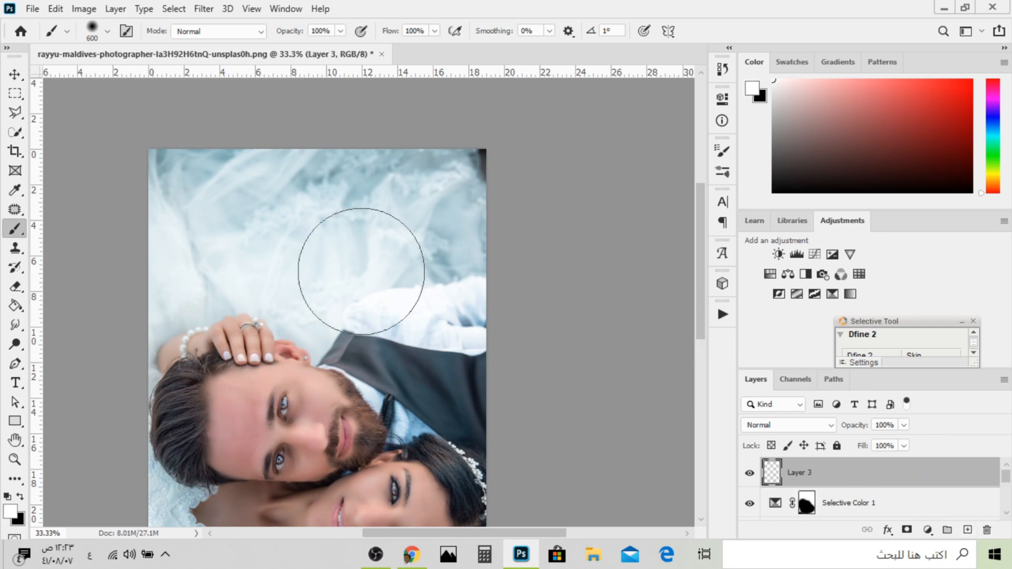
{"action": "left_click", "coordinate": [109, 32]}
{"action": "left_click_drag", "start_coordinate": [169, 81], "coordinate": [105, 81]}
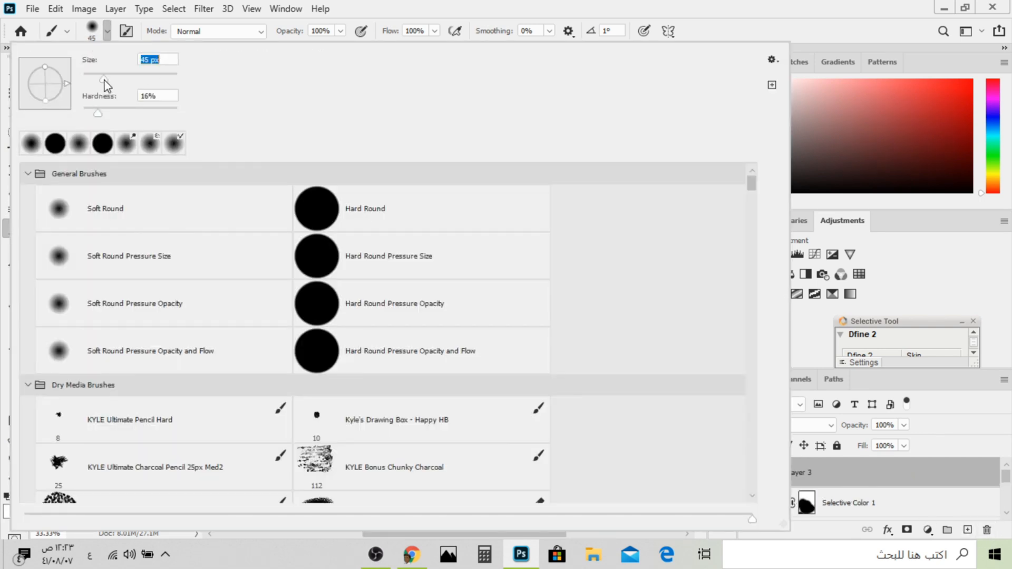
{"action": "left_click", "coordinate": [107, 32]}
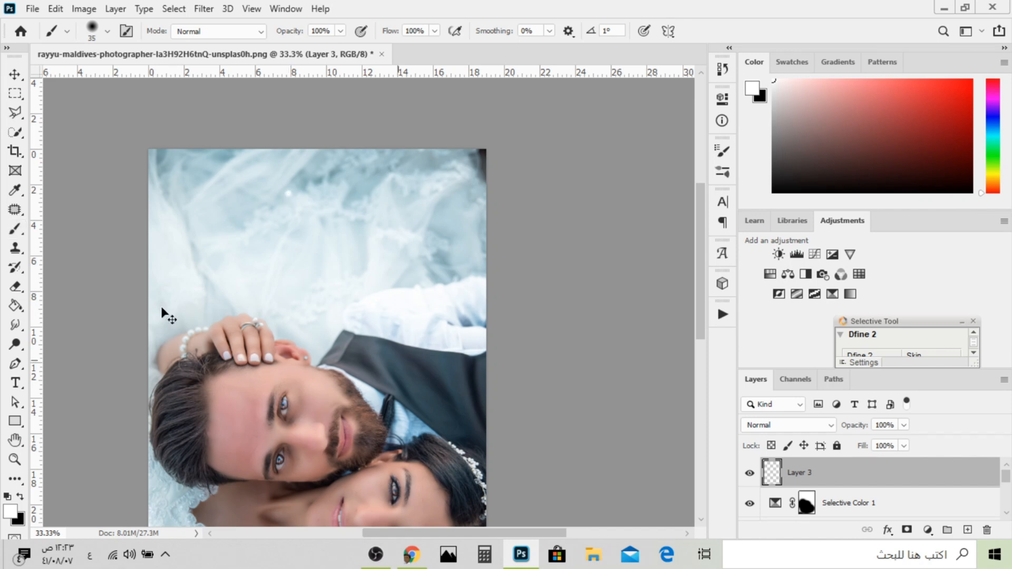
Enlarge the white dab to about 6454% with Free Transform and position it as a glow over the upper veil.
{"action": "key", "text": "ctrl+t"}
{"action": "left_click_drag", "start_coordinate": [406, 392], "coordinate": [644, 546]}
{"action": "scroll", "coordinate": [498, 241], "scroll_direction": "up", "scroll_amount": 2}
{"action": "left_click_drag", "start_coordinate": [498, 245], "coordinate": [319, 136]}
{"action": "left_click_drag", "start_coordinate": [104, 424], "coordinate": [205, 477]}
{"action": "left_click_drag", "start_coordinate": [385, 531], "coordinate": [434, 531]}
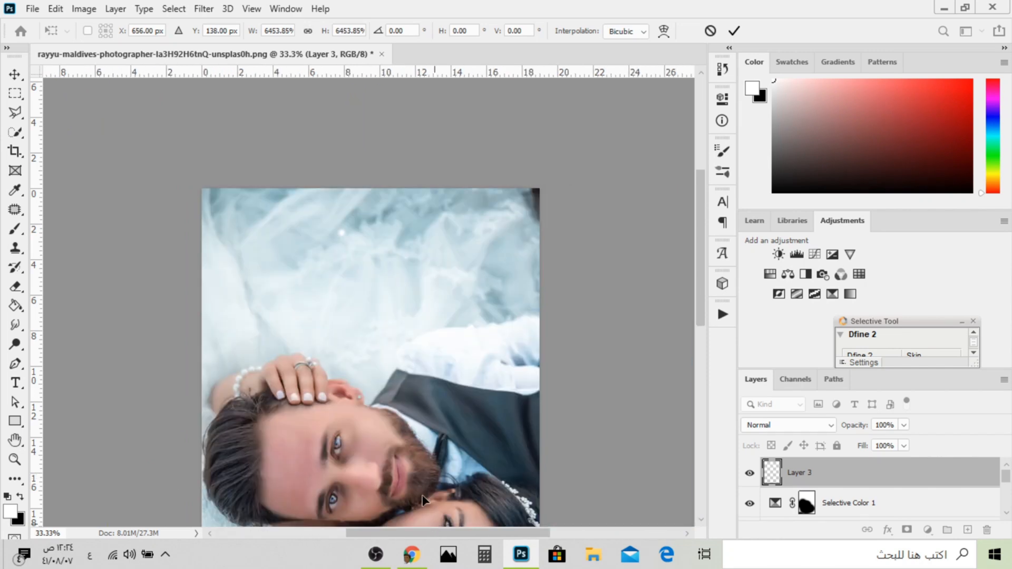
{"action": "left_click_drag", "start_coordinate": [342, 304], "coordinate": [364, 176]}
{"action": "left_click", "coordinate": [734, 31]}
Reposition the white glow on Layer 3 over the veil, moving it down with Free Transform.
{"action": "key", "text": "b"}
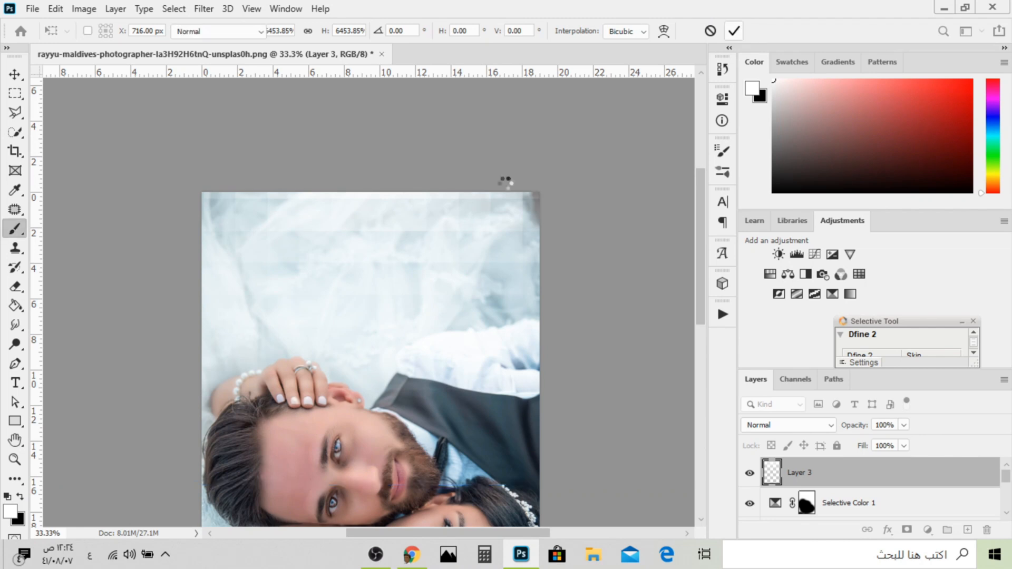
{"action": "left_click_drag", "start_coordinate": [390, 232], "coordinate": [223, 153]}
{"action": "scroll", "coordinate": [532, 463], "scroll_direction": "down", "scroll_amount": 1}
{"action": "left_click_drag", "start_coordinate": [359, 228], "coordinate": [528, 201]}
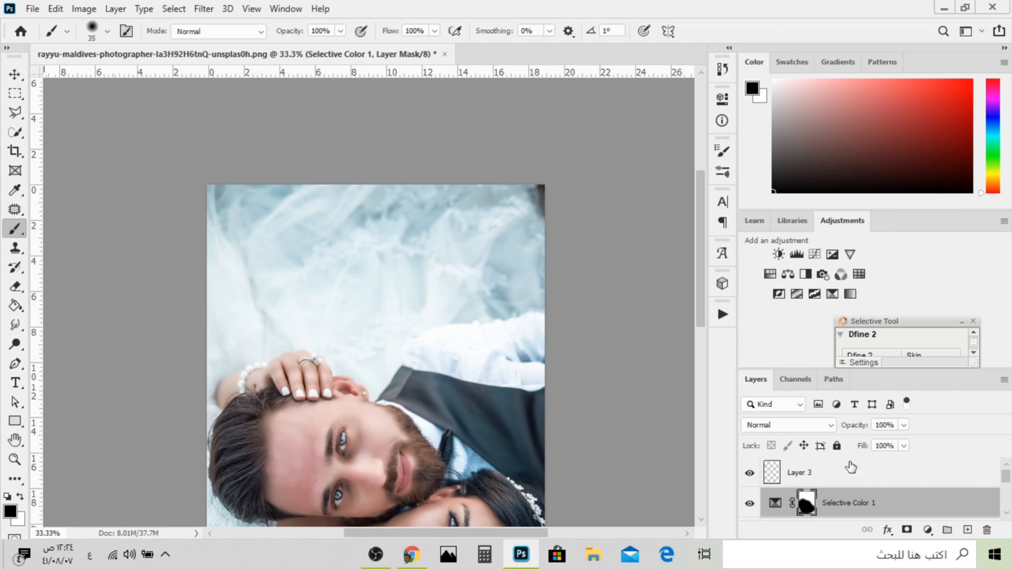
{"action": "left_click", "coordinate": [787, 473]}
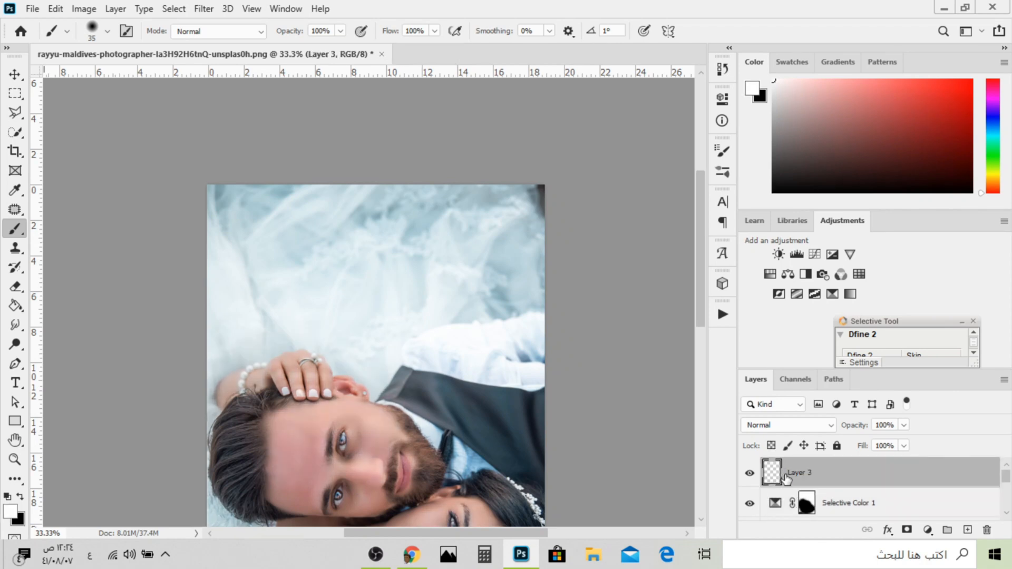
{"action": "key", "text": "ctrl+t"}
{"action": "mouse_move", "coordinate": [458, 295]}
{"action": "left_mouse_down"}
{"action": "mouse_move", "coordinate": [400, 344]}
{"action": "mouse_move", "coordinate": [391, 313]}
{"action": "mouse_move", "coordinate": [454, 325]}
{"action": "mouse_move", "coordinate": [452, 307]}
{"action": "mouse_move", "coordinate": [420, 395]}
{"action": "mouse_move", "coordinate": [488, 440]}
{"action": "mouse_move", "coordinate": [450, 399]}
{"action": "mouse_move", "coordinate": [453, 372]}
{"action": "left_mouse_up"}
{"action": "left_click", "coordinate": [734, 31]}
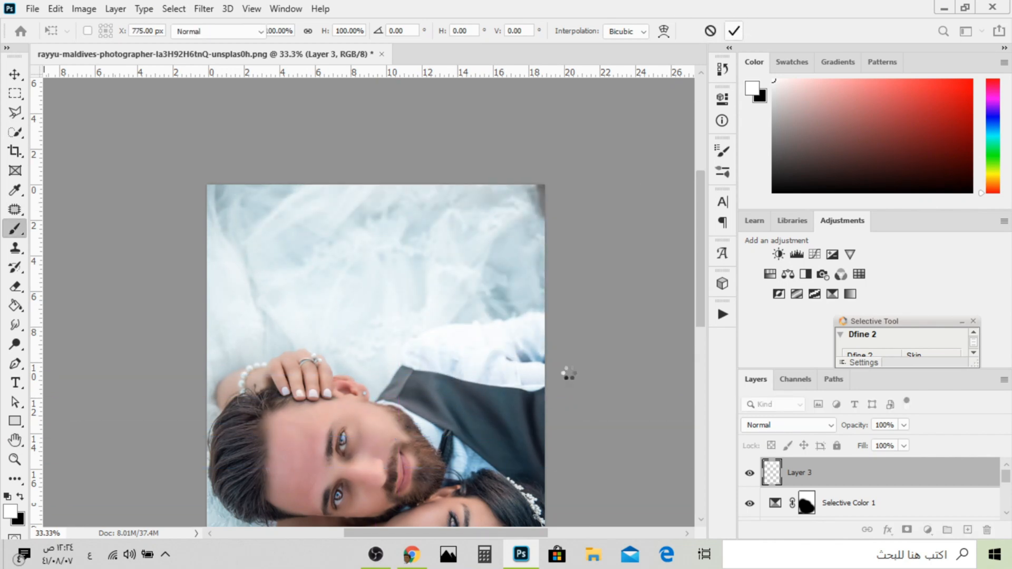
Compare the photo with and without Layer 3, and shift the glow slightly down and to the left.
{"action": "left_click", "coordinate": [749, 473]}
{"action": "left_click", "coordinate": [749, 473]}
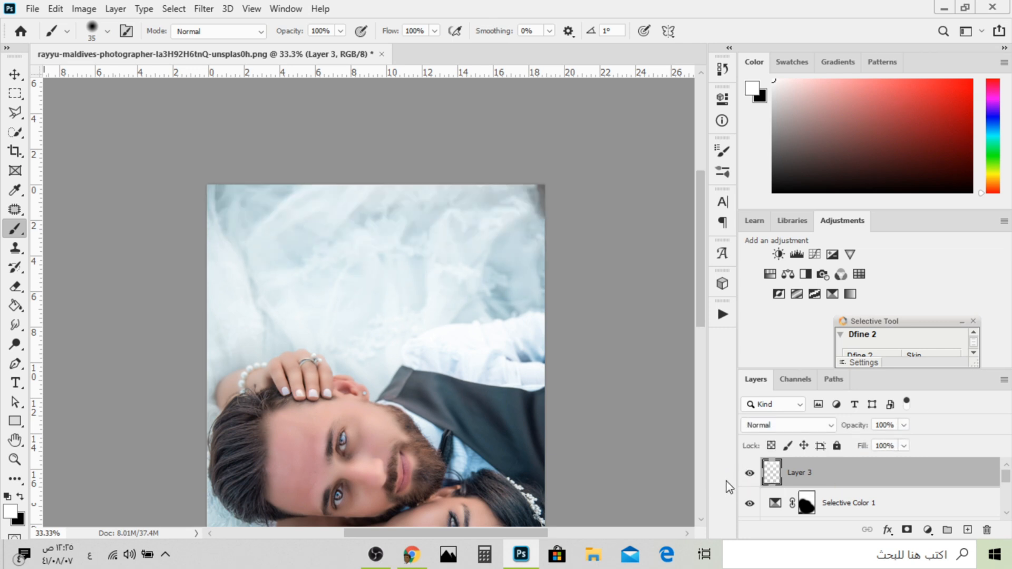
{"action": "key", "text": "ctrl+minus"}
{"action": "key", "text": "ctrl+minus"}
{"action": "key", "text": "ctrl+plus"}
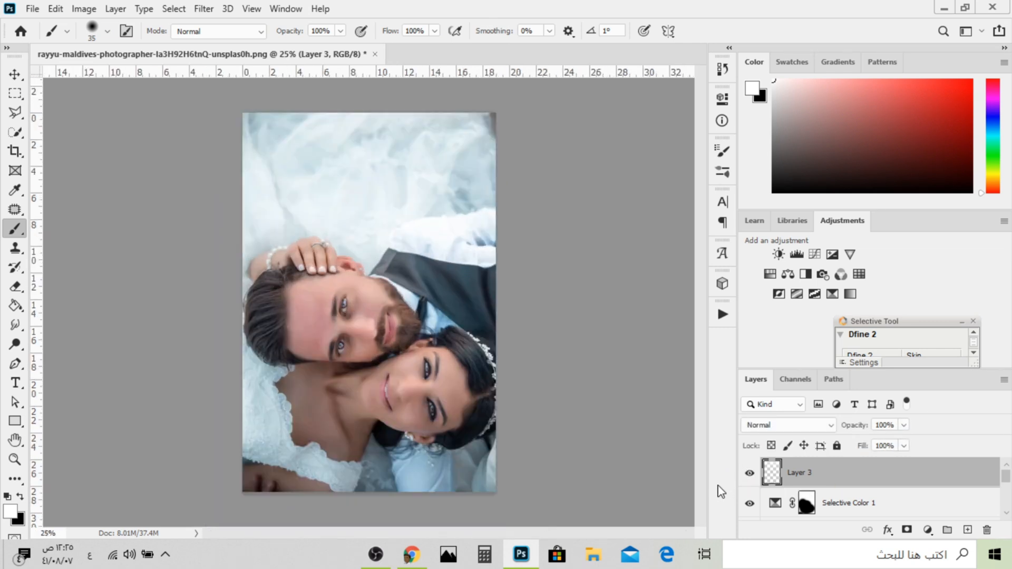
{"action": "left_click_drag", "start_coordinate": [384, 188], "coordinate": [339, 228]}
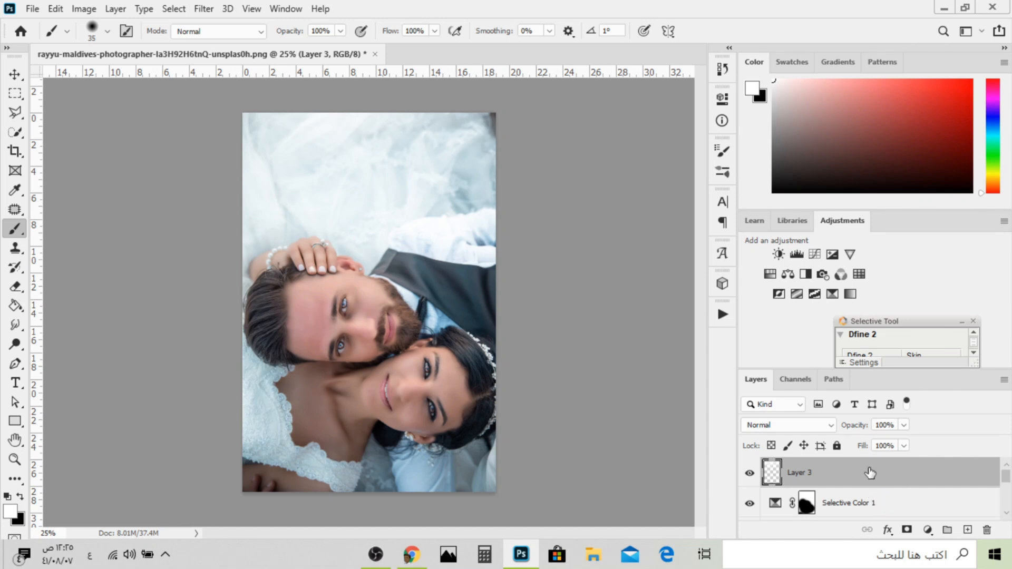
Stamp all visible layers into a new merged layer above Layer 3 and open it in the Camera Raw Filter.
{"action": "key", "text": "ctrl+alt+shift+e"}
{"action": "left_click", "coordinate": [204, 8]}
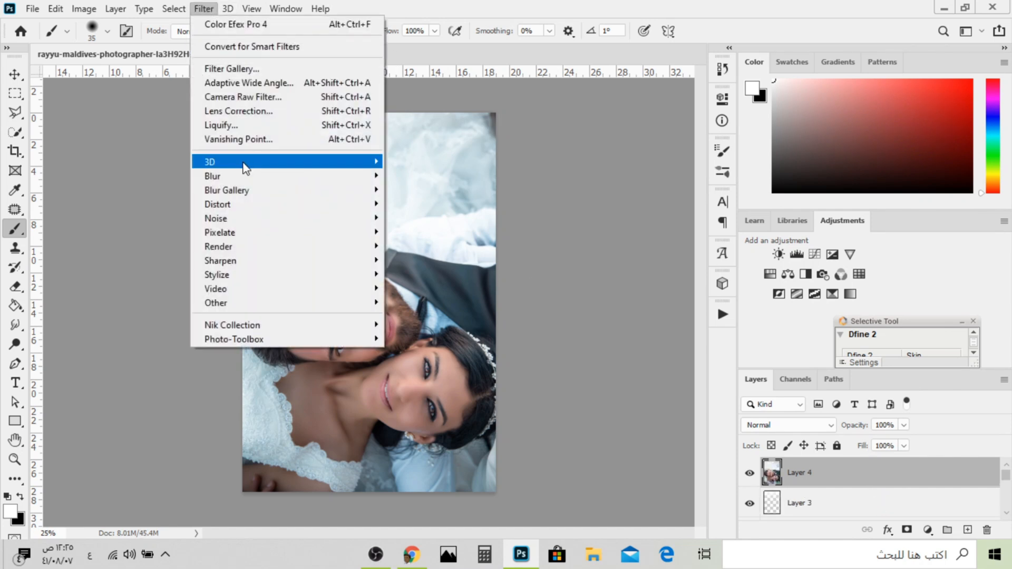
{"action": "left_click", "coordinate": [252, 98]}
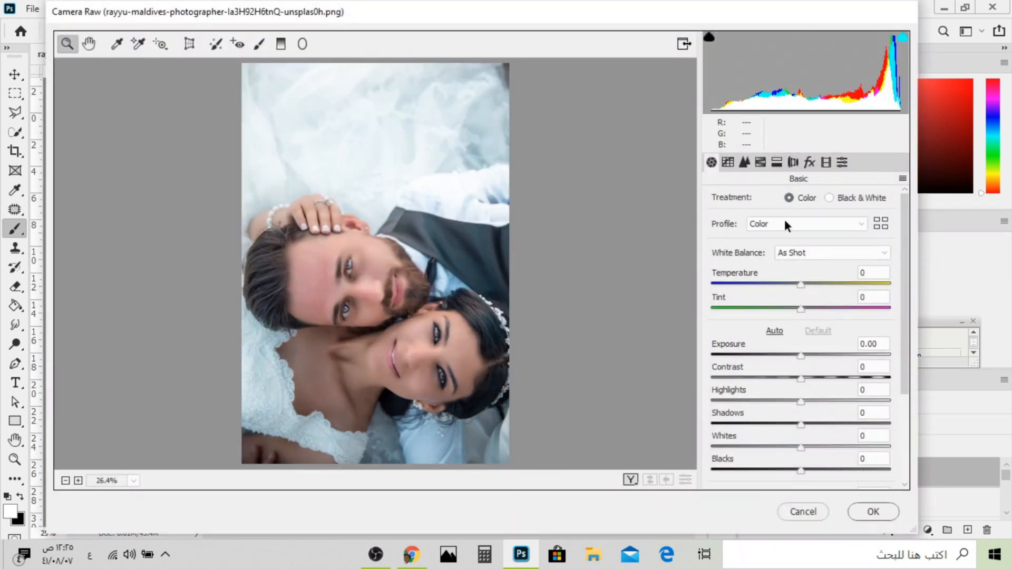
Apply a Post Crop Vignetting effect with Amount +63, Midpoint 83, Roundness +100 and Feather 100.
{"action": "left_click", "coordinate": [809, 161]}
{"action": "left_click_drag", "start_coordinate": [805, 354], "coordinate": [859, 353]}
{"action": "left_click_drag", "start_coordinate": [805, 380], "coordinate": [847, 404]}
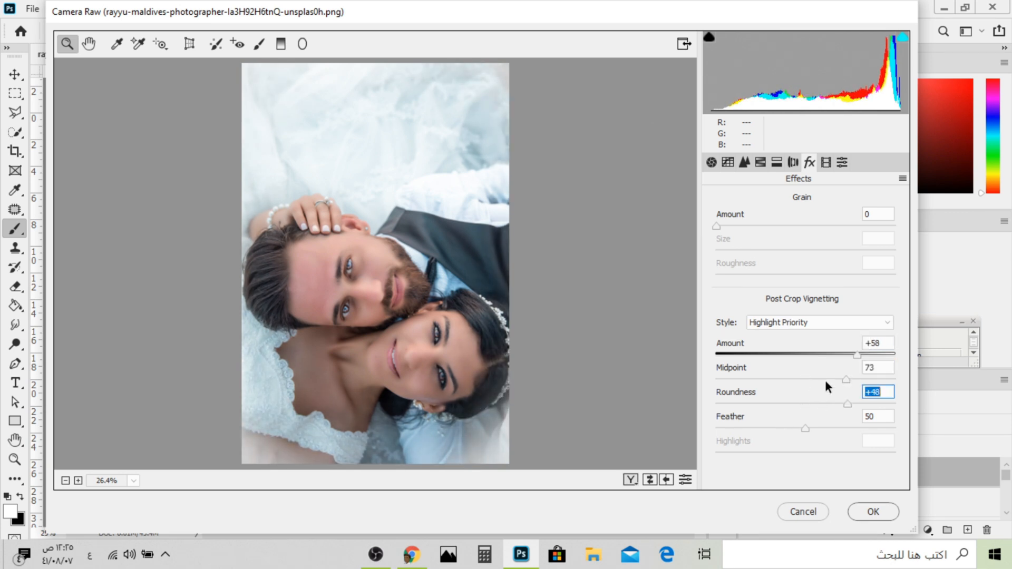
{"action": "left_click_drag", "start_coordinate": [804, 428], "coordinate": [992, 431]}
{"action": "left_click_drag", "start_coordinate": [846, 380], "coordinate": [898, 402]}
{"action": "left_click_drag", "start_coordinate": [852, 379], "coordinate": [876, 379]}
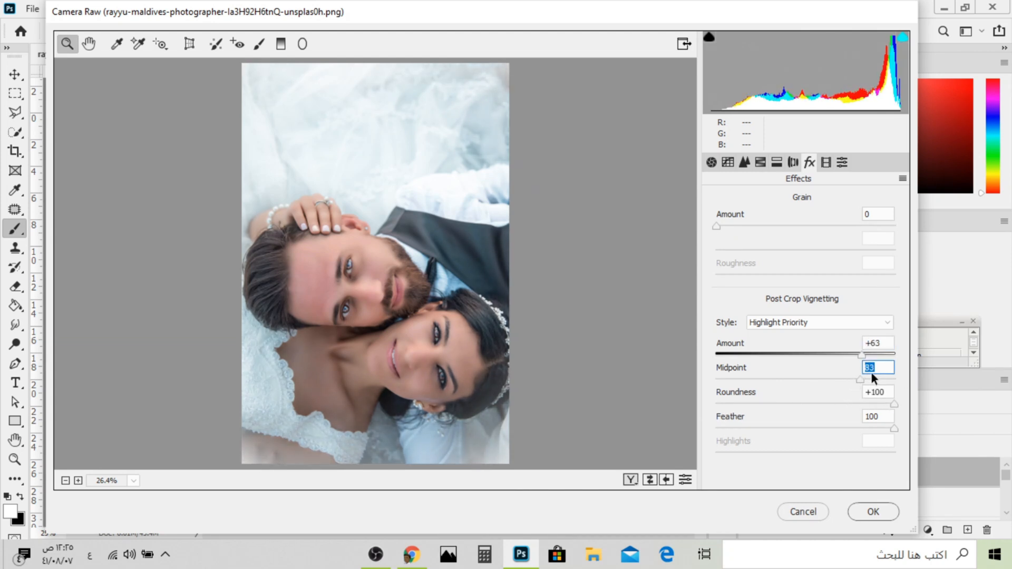
{"action": "left_click", "coordinate": [850, 516]}
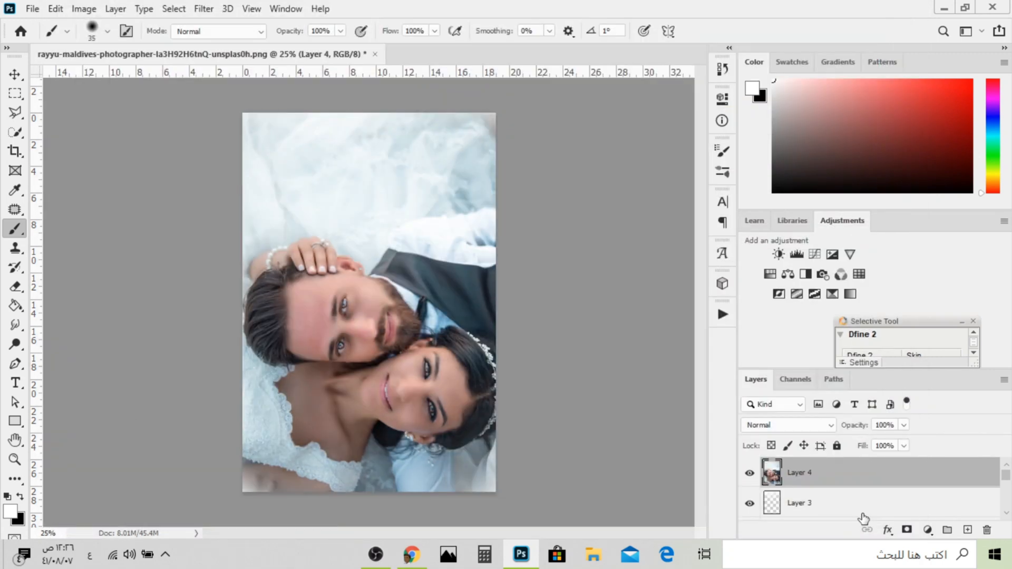
Group the layers from Layer 3 down to Layer 0 copy, leaving Layer 4 and Layer 0 outside the group.
{"action": "scroll", "coordinate": [780, 480], "scroll_direction": "down", "scroll_amount": 3}
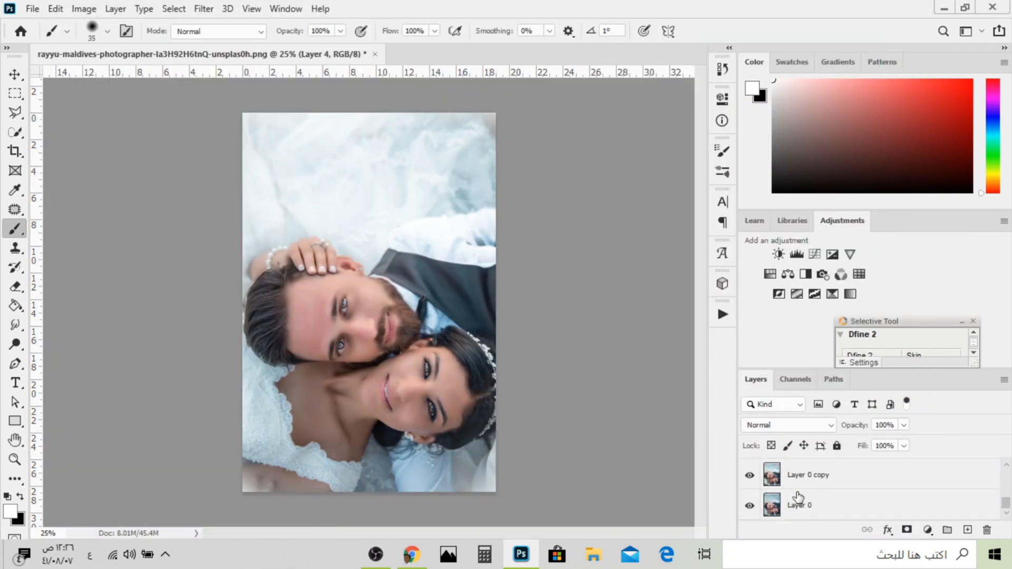
{"action": "scroll", "coordinate": [800, 488], "scroll_direction": "up", "scroll_amount": 3}
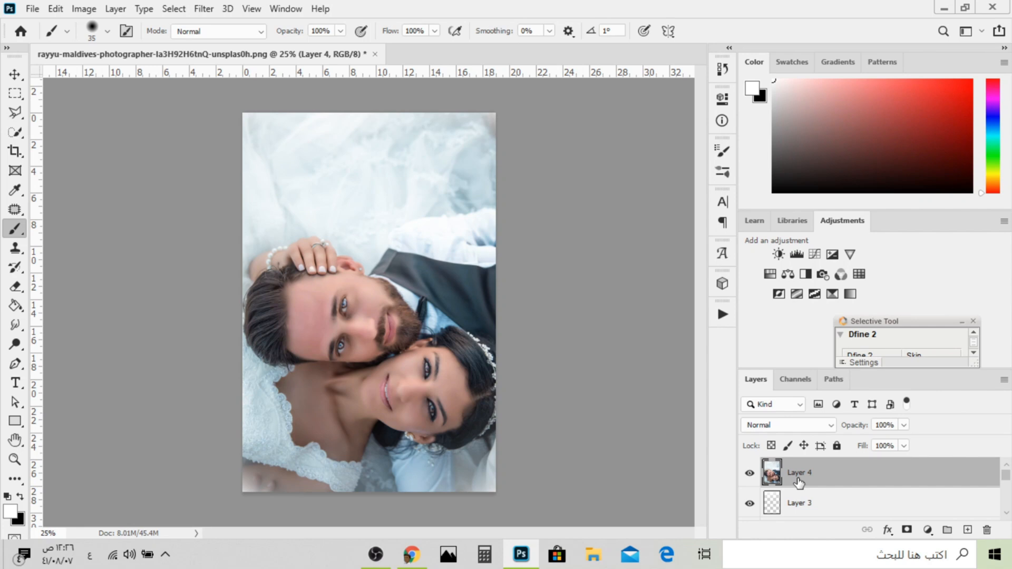
{"action": "scroll", "coordinate": [800, 482], "scroll_direction": "down", "scroll_amount": 3}
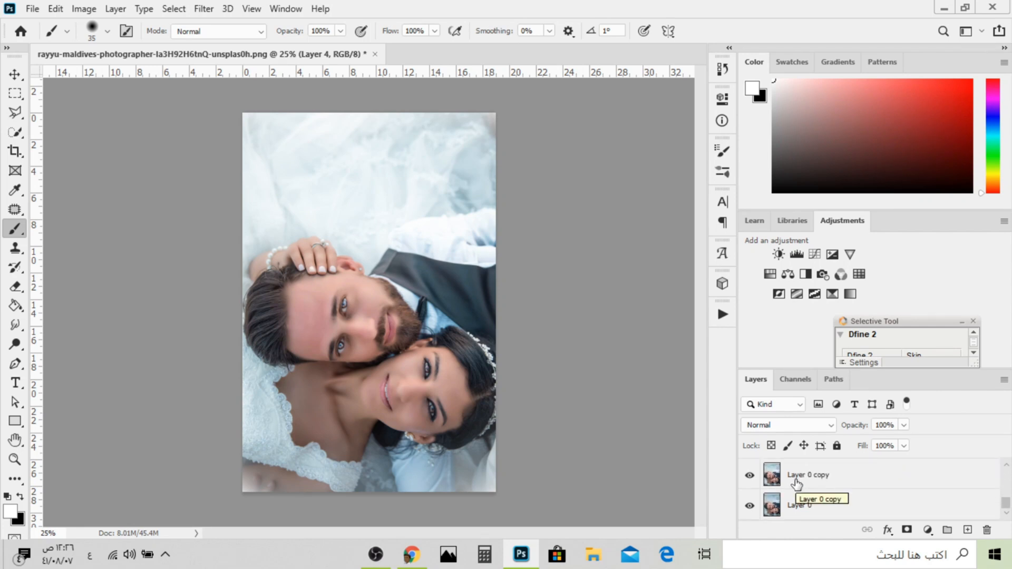
{"action": "scroll", "coordinate": [796, 484], "scroll_direction": "up", "scroll_amount": 3}
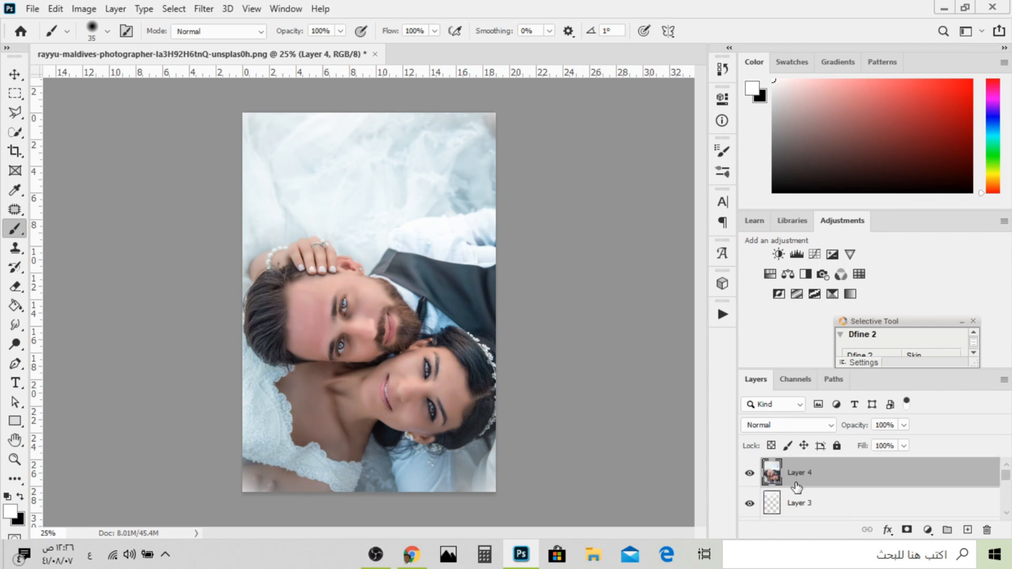
{"action": "left_click", "coordinate": [802, 502]}
{"action": "scroll", "coordinate": [802, 503], "scroll_direction": "down", "scroll_amount": 3}
{"action": "left_click_drag", "start_coordinate": [806, 478], "coordinate": [948, 530]}
Compare the final edit with the original by hiding Group 1 and Layer 4, and show Layer 4 again.
{"action": "left_click", "coordinate": [749, 480]}
{"action": "left_click", "coordinate": [750, 464]}
{"action": "scroll", "coordinate": [769, 482], "scroll_direction": "up", "scroll_amount": 1}
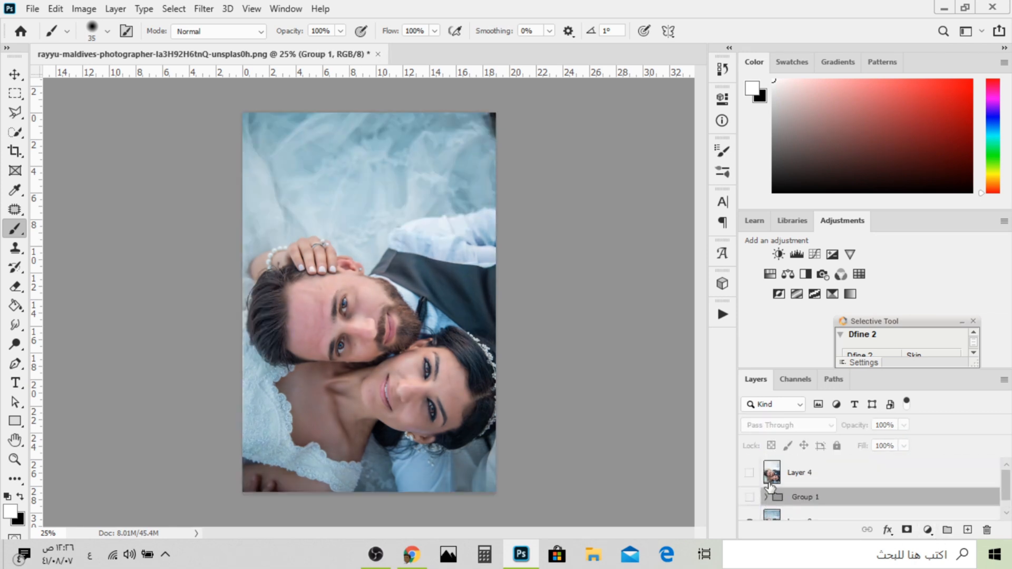
{"action": "left_click", "coordinate": [750, 473]}
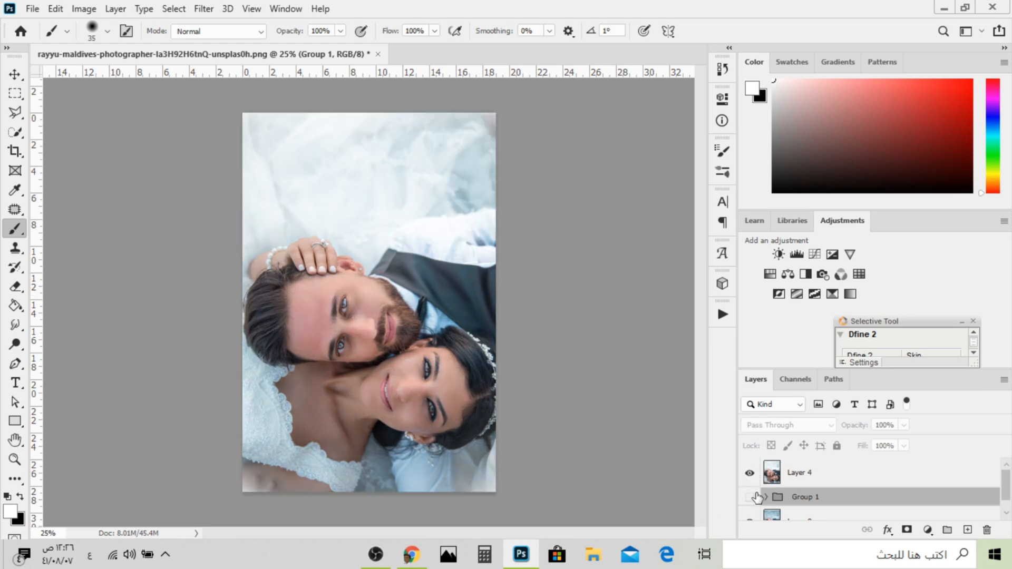
Open Untitled-9.png and bring its signature layer into the wedding photo, placing it above Layer 4.
{"action": "left_click", "coordinate": [31, 9]}
{"action": "left_click", "coordinate": [39, 39]}
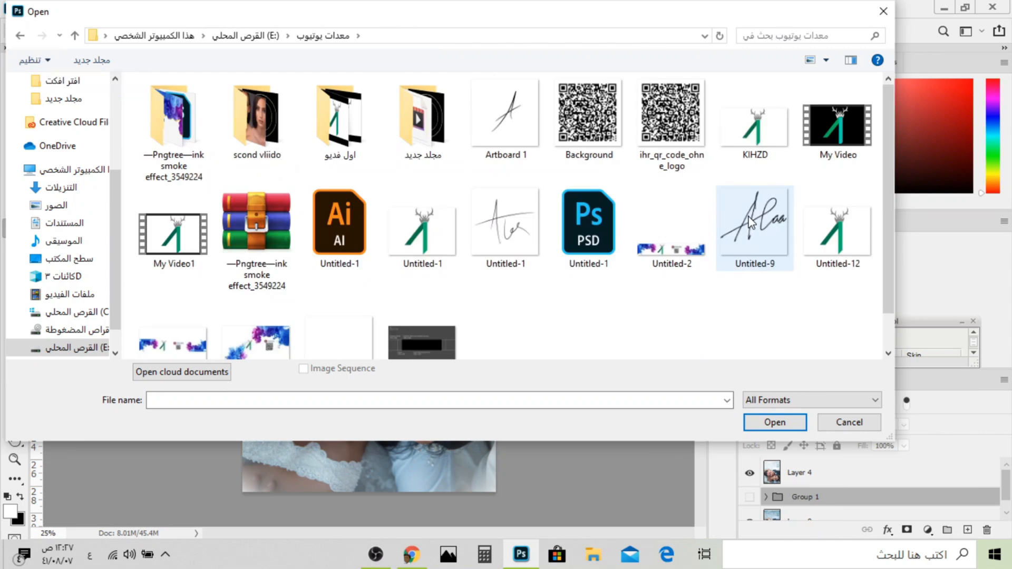
{"action": "double_click", "coordinate": [831, 285]}
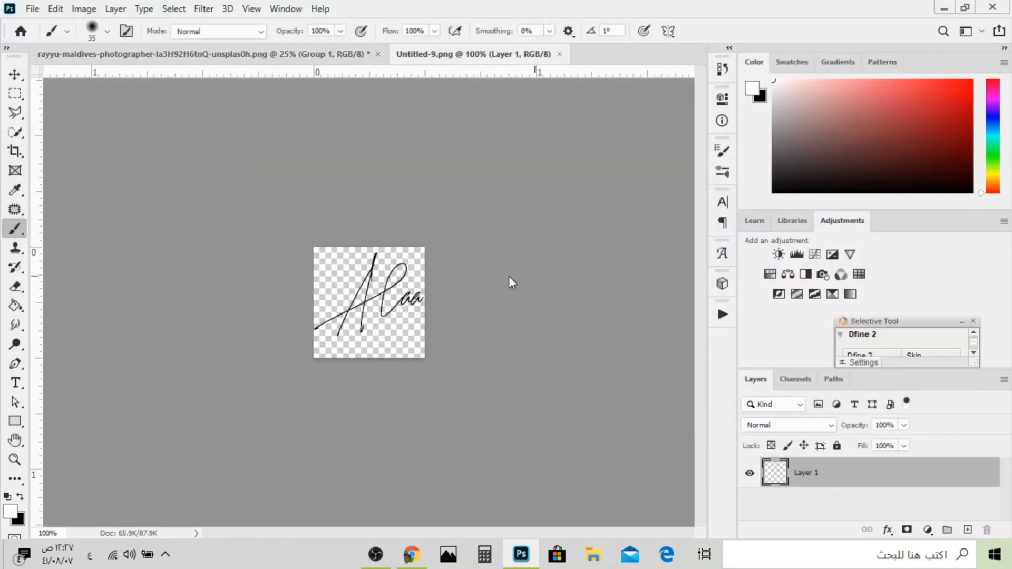
{"action": "left_click_drag", "start_coordinate": [943, 482], "coordinate": [442, 198]}
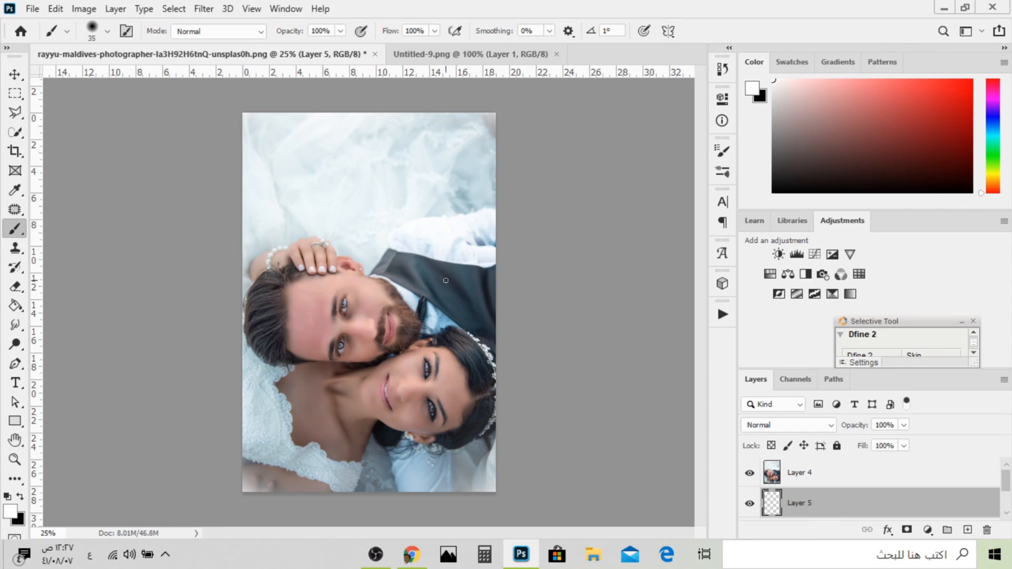
{"action": "mouse_move", "coordinate": [844, 503]}
{"action": "left_mouse_down"}
{"action": "mouse_move", "coordinate": [847, 481]}
{"action": "mouse_move", "coordinate": [771, 445]}
{"action": "left_mouse_up"}
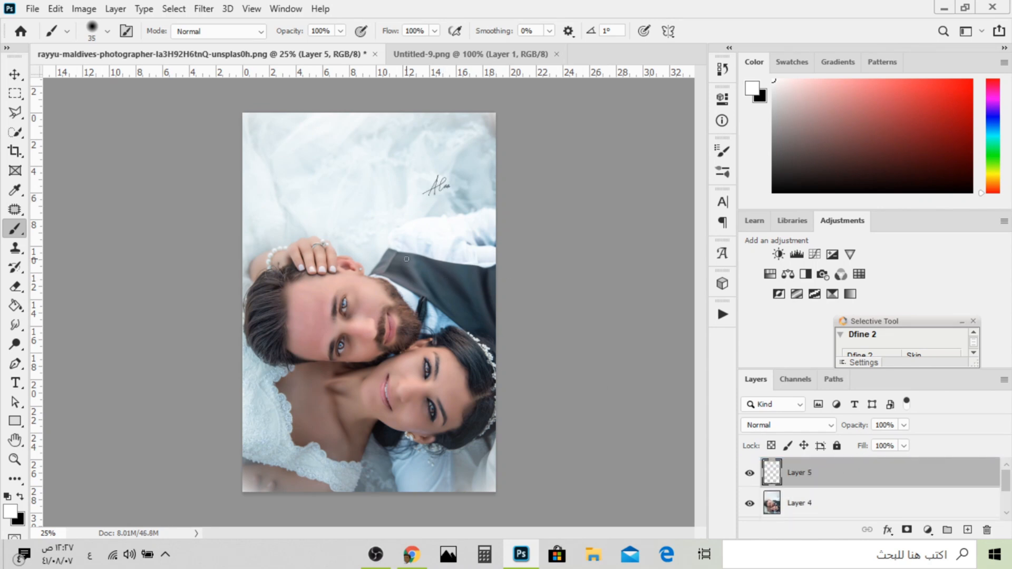
Enlarge the signature to about 135% and move it onto the pale veil in the photo's upper left area.
{"action": "key", "text": "ctrl+t"}
{"action": "mouse_move", "coordinate": [438, 185]}
{"action": "left_mouse_down"}
{"action": "mouse_move", "coordinate": [312, 152]}
{"action": "mouse_move", "coordinate": [333, 170]}
{"action": "left_mouse_up"}
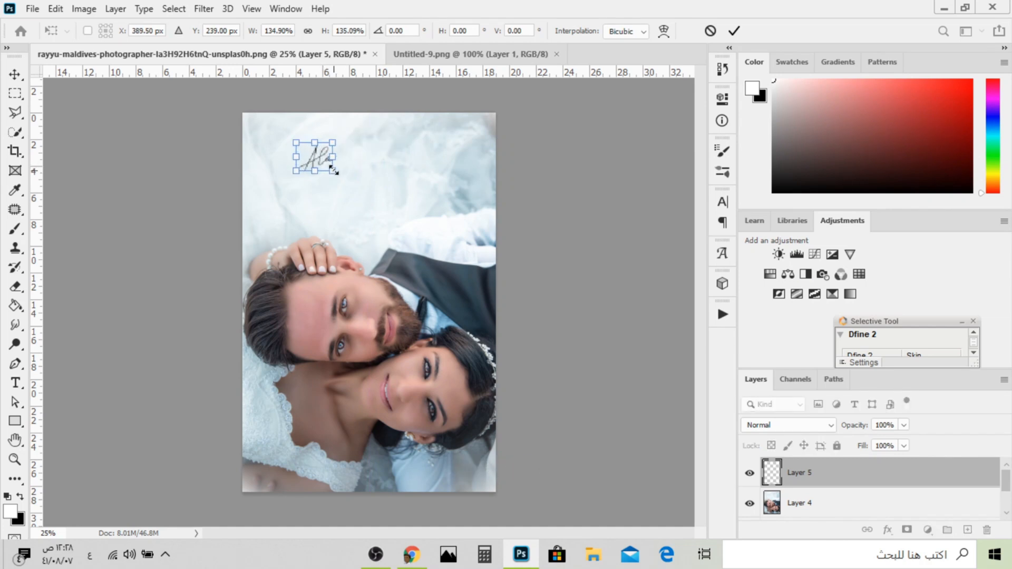
{"action": "left_click", "coordinate": [734, 33]}
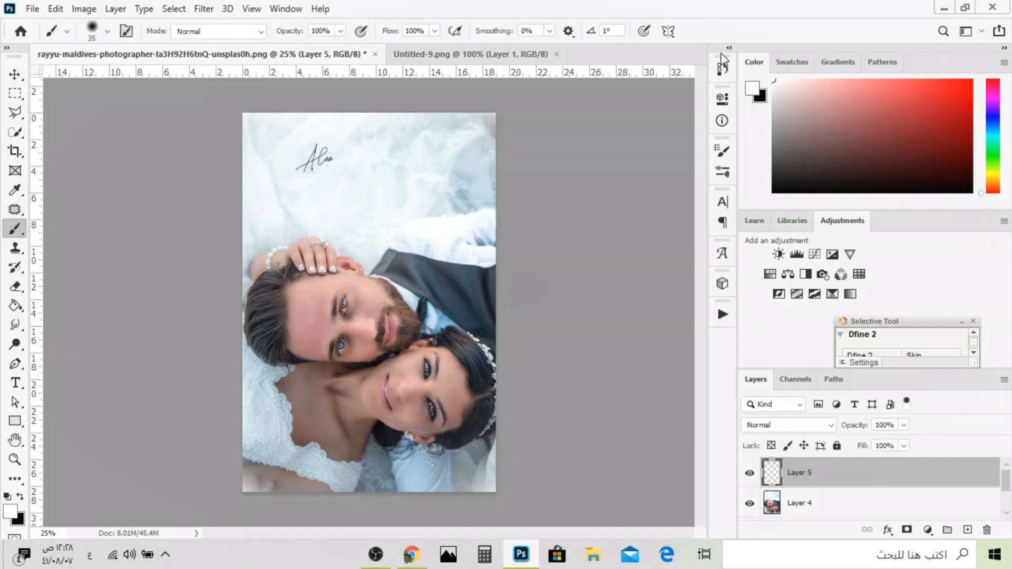